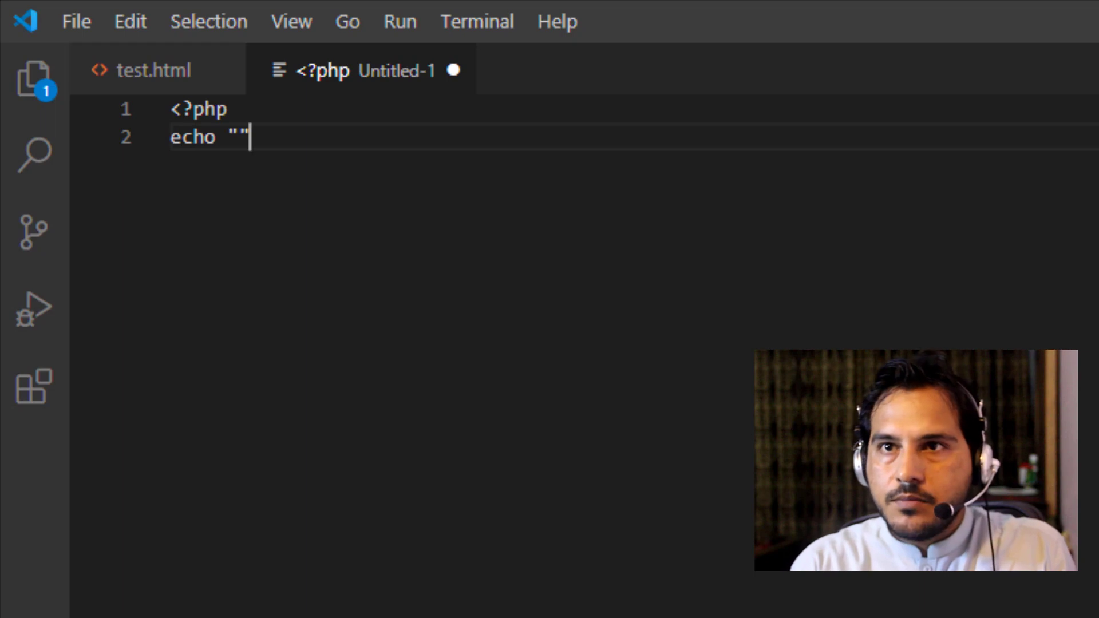
- Complete the PHP script with echo "Hello"; and a closing ?> tag, and save it on the Desktop as hello.php
type("lo\";")
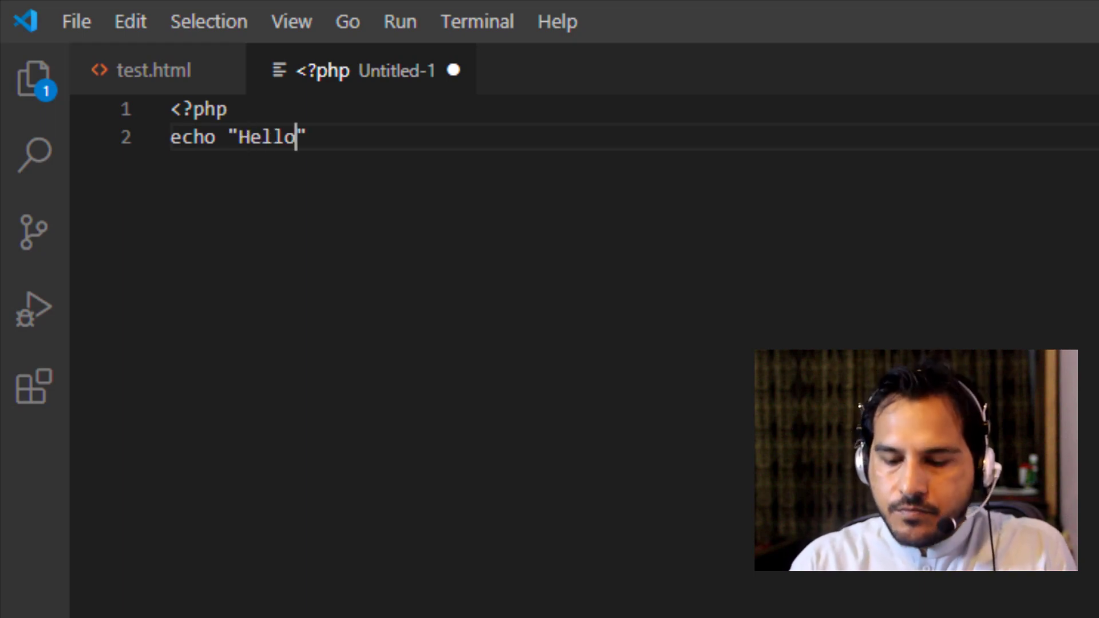
key("Return")
type("?>")
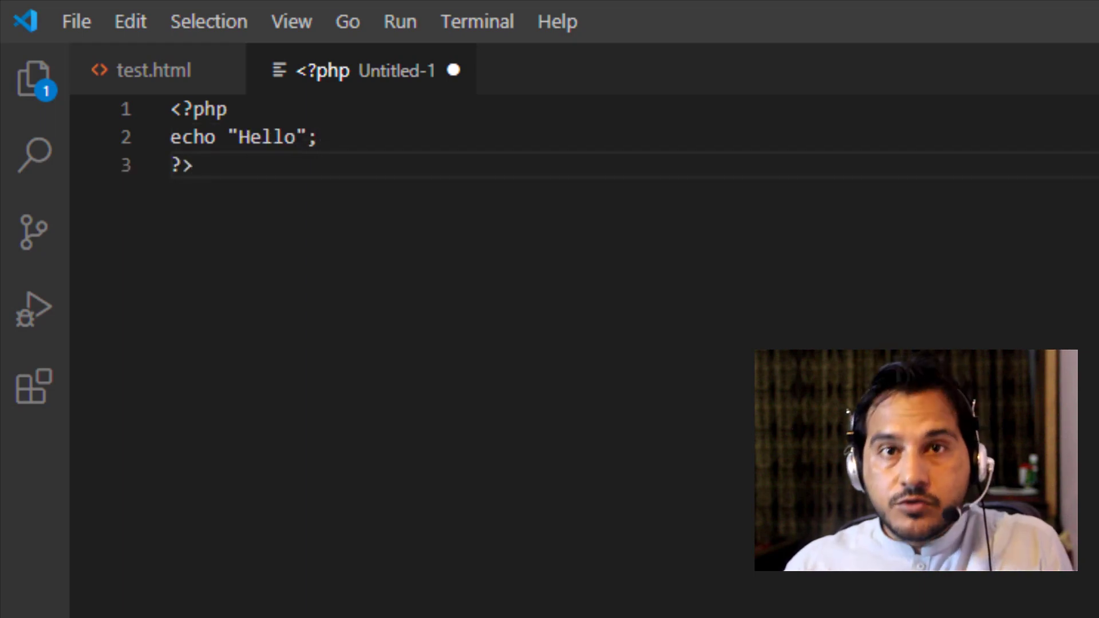
key("ctrl+s")
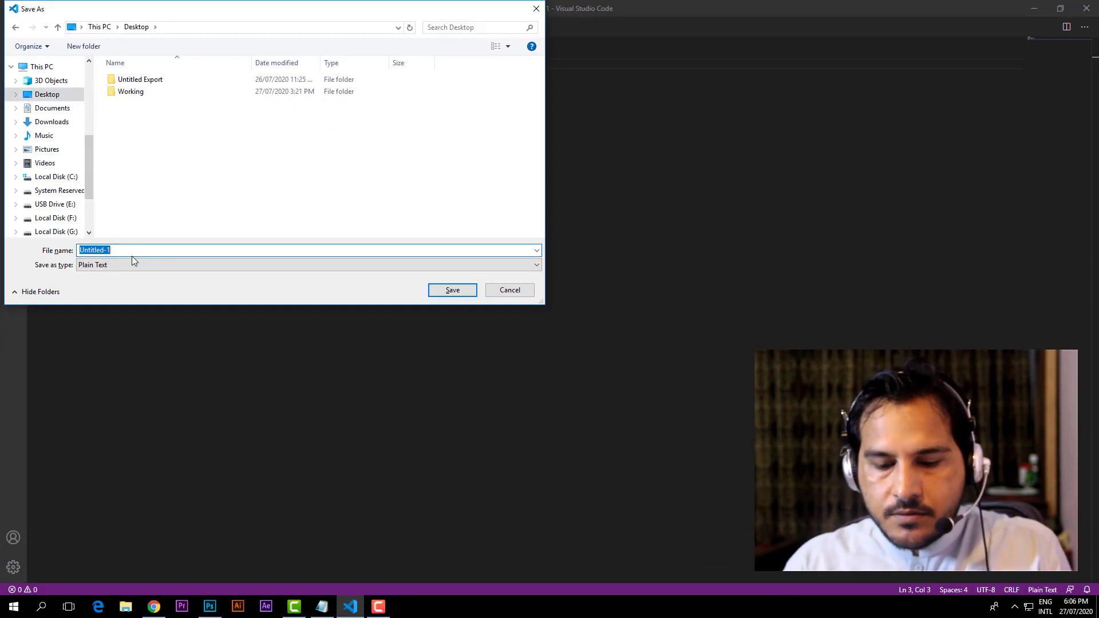
type("hello.php")
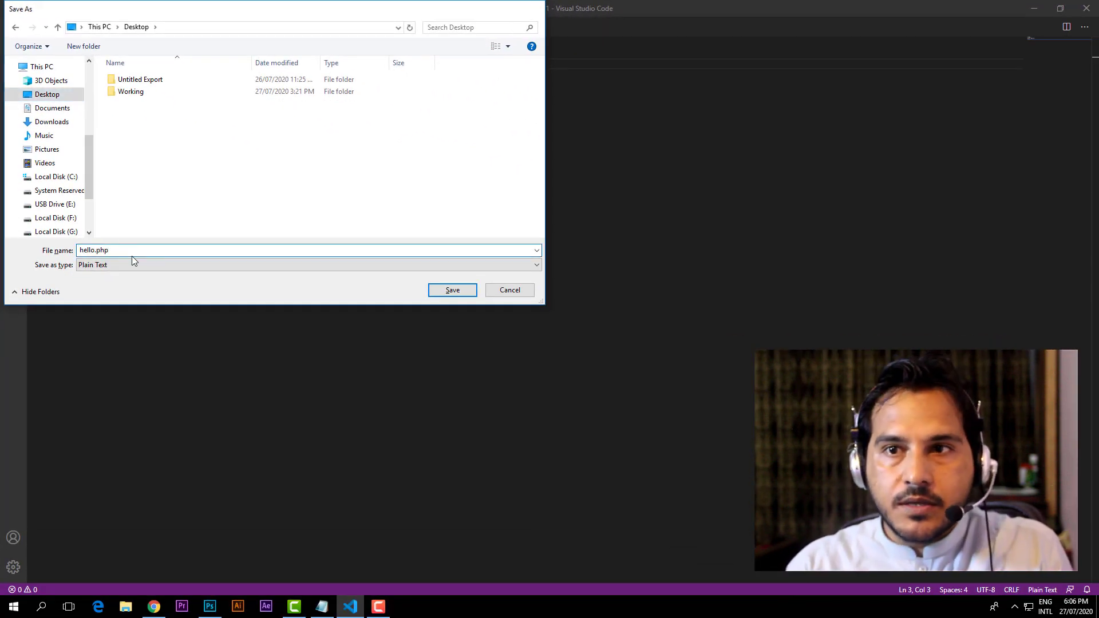
key("Return")
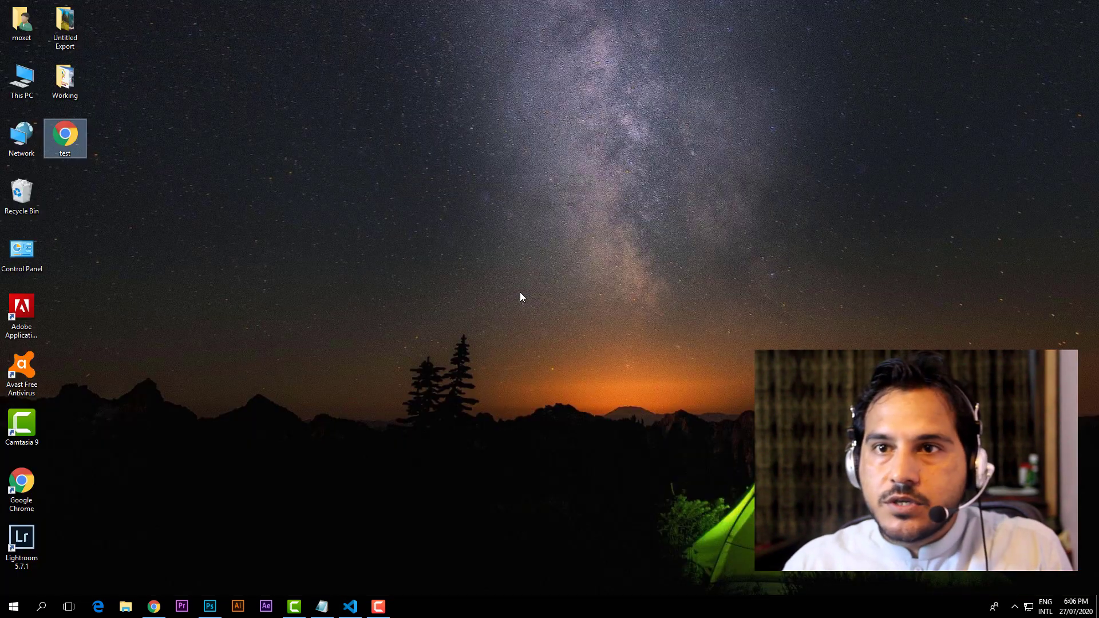
left_click(519, 292)
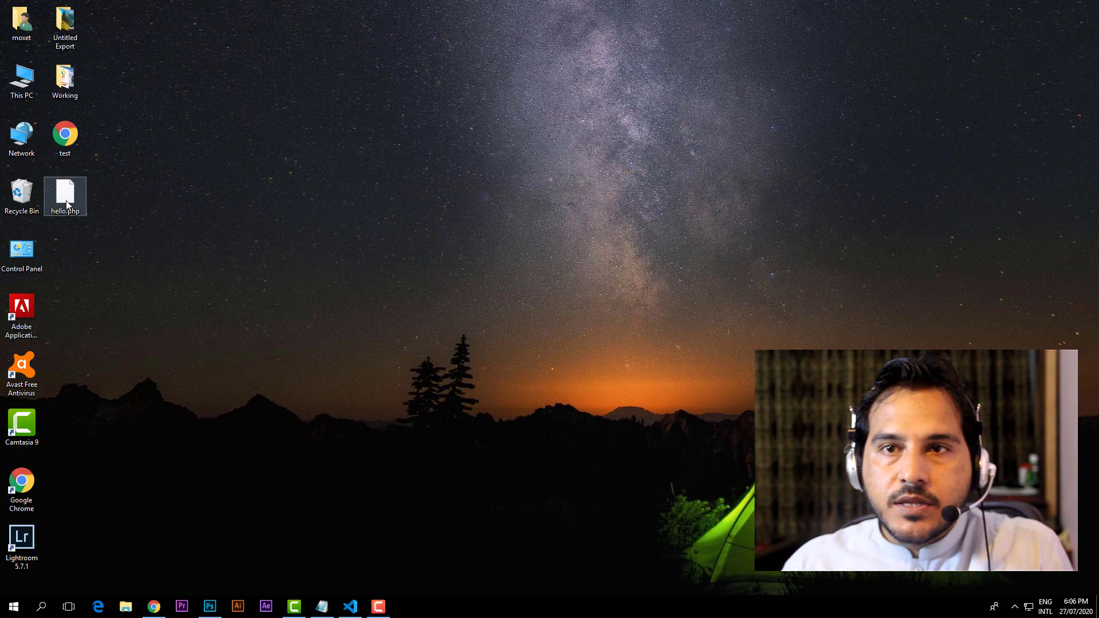
double_click(67, 200)
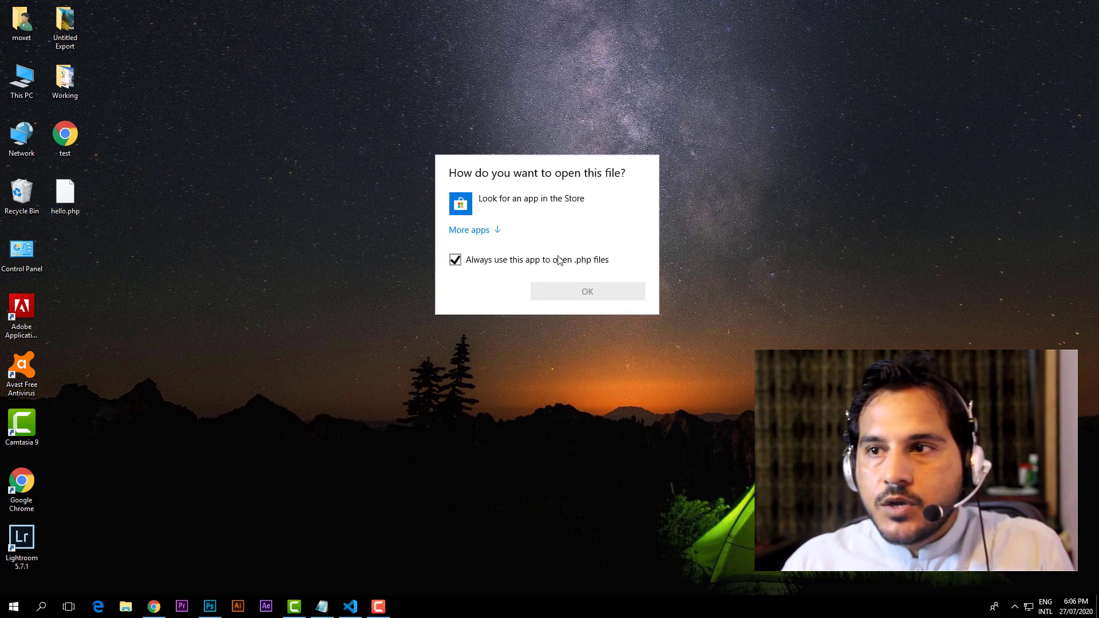
left_click(475, 231)
scroll(533, 286, "down", 3)
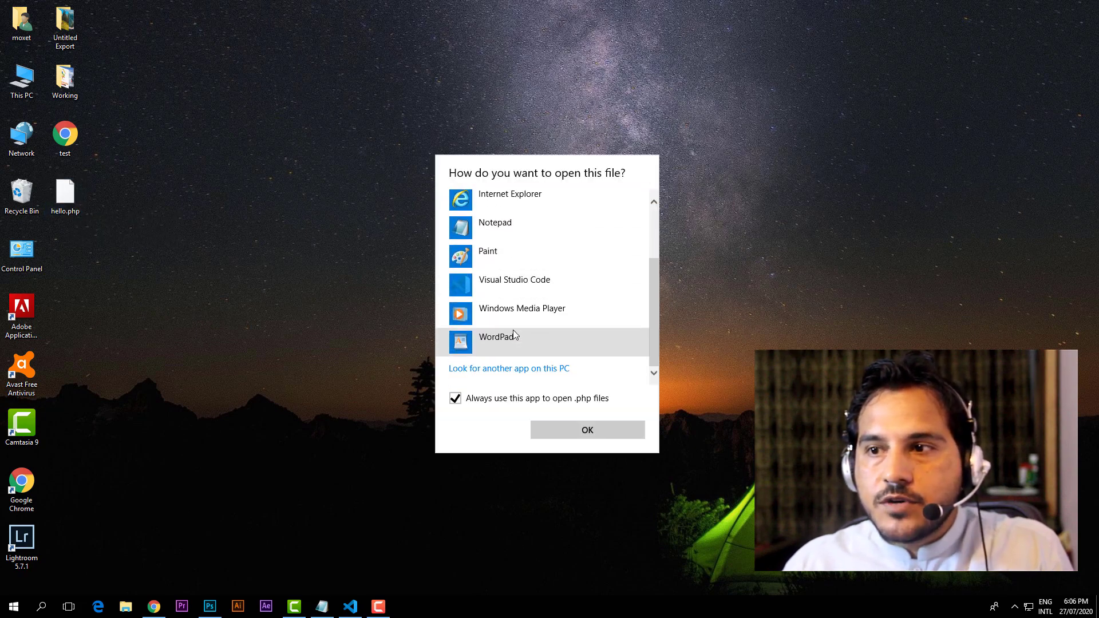
left_click(518, 369)
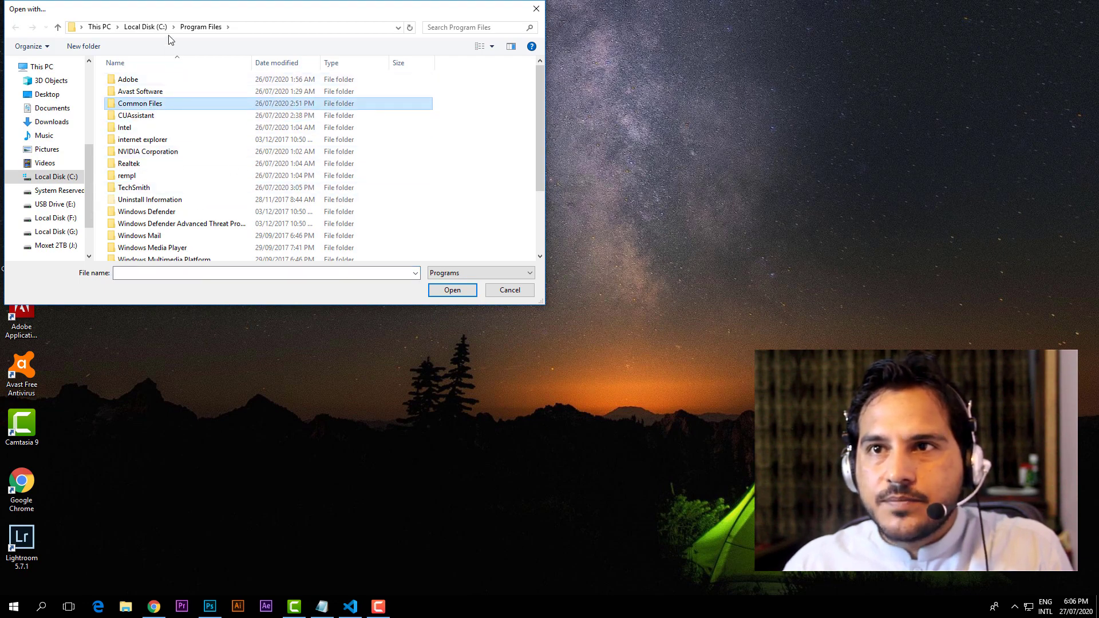
left_click(140, 27)
double_click(140, 128)
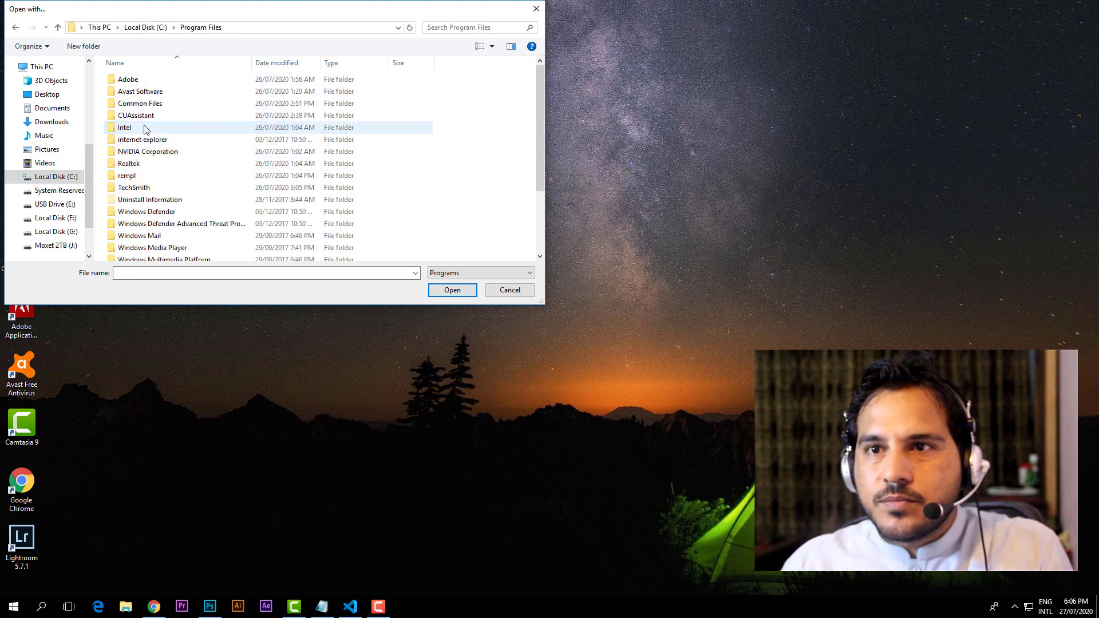
scroll(155, 171, "down", 5)
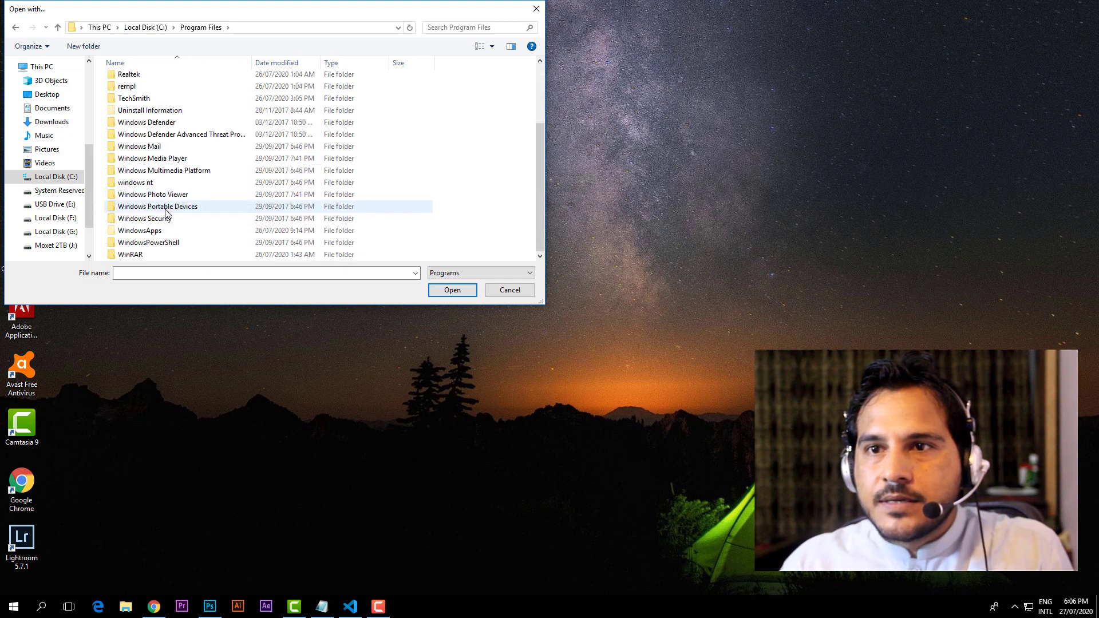
scroll(178, 221, "up", 3)
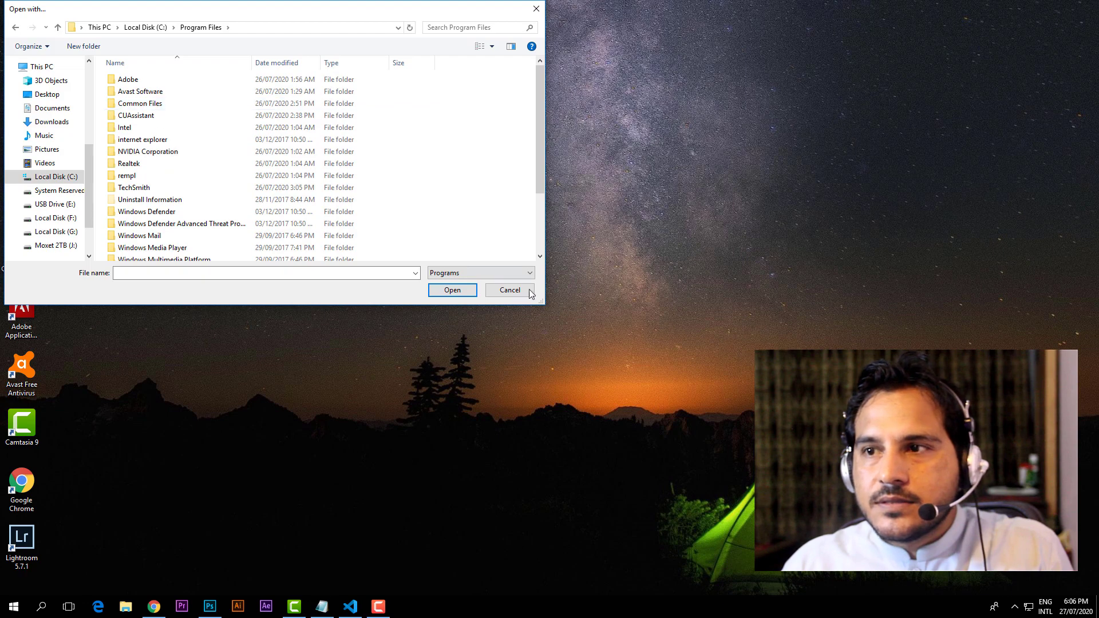
left_click(510, 290)
right_click(78, 191)
left_click(220, 177)
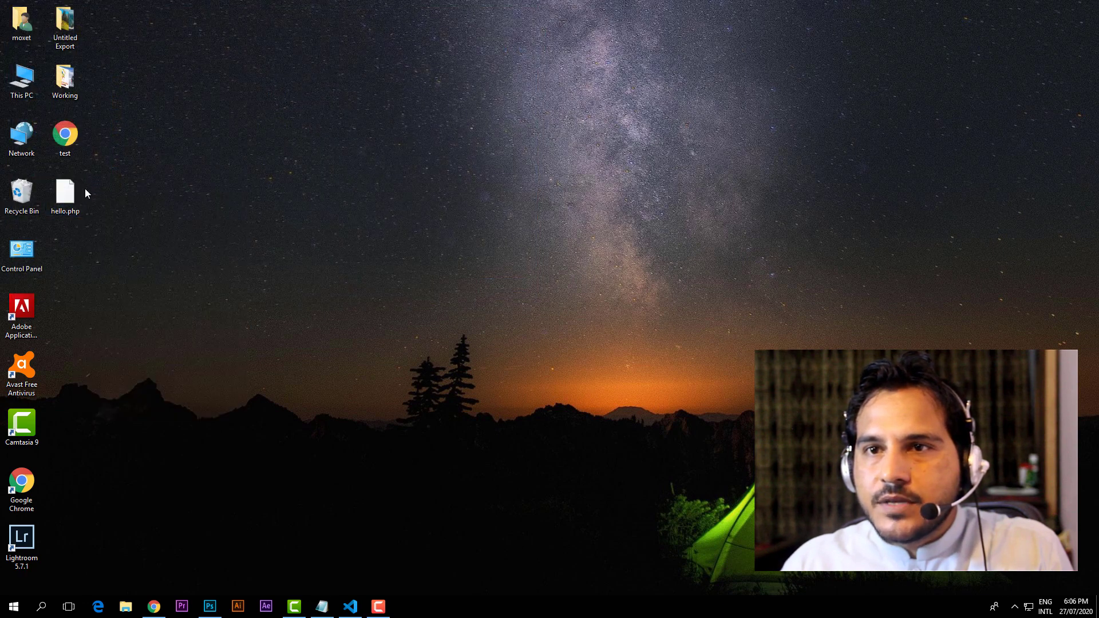
- Open hello.php from the desktop in Chrome and examine how the browser displays the PHP file
left_click_drag(72, 209, 983, 10)
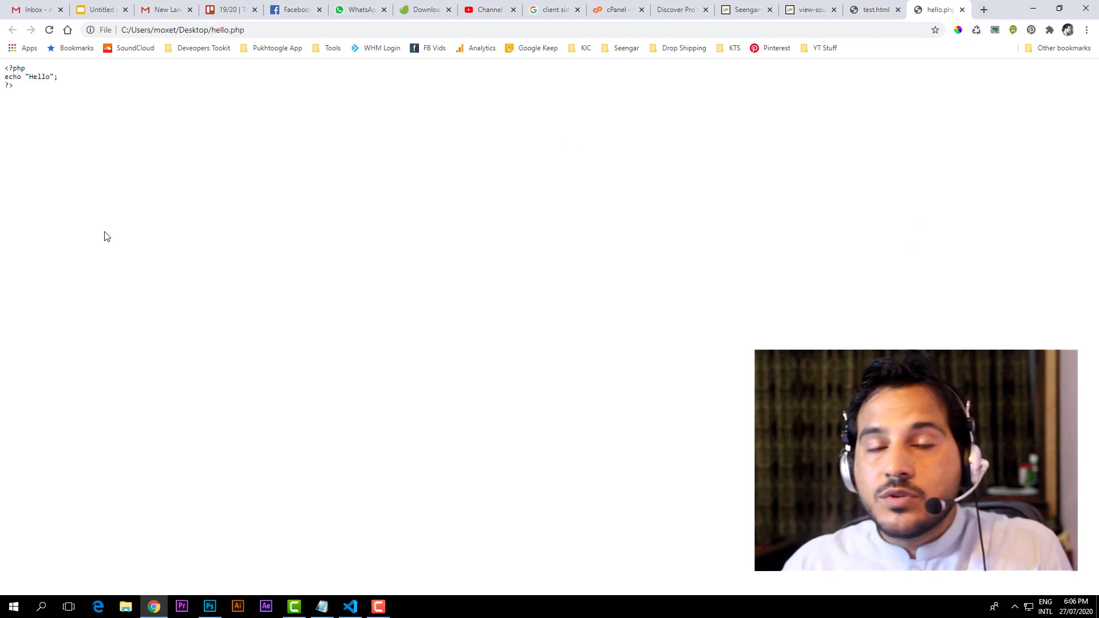
scroll(66, 149, "up", 9)
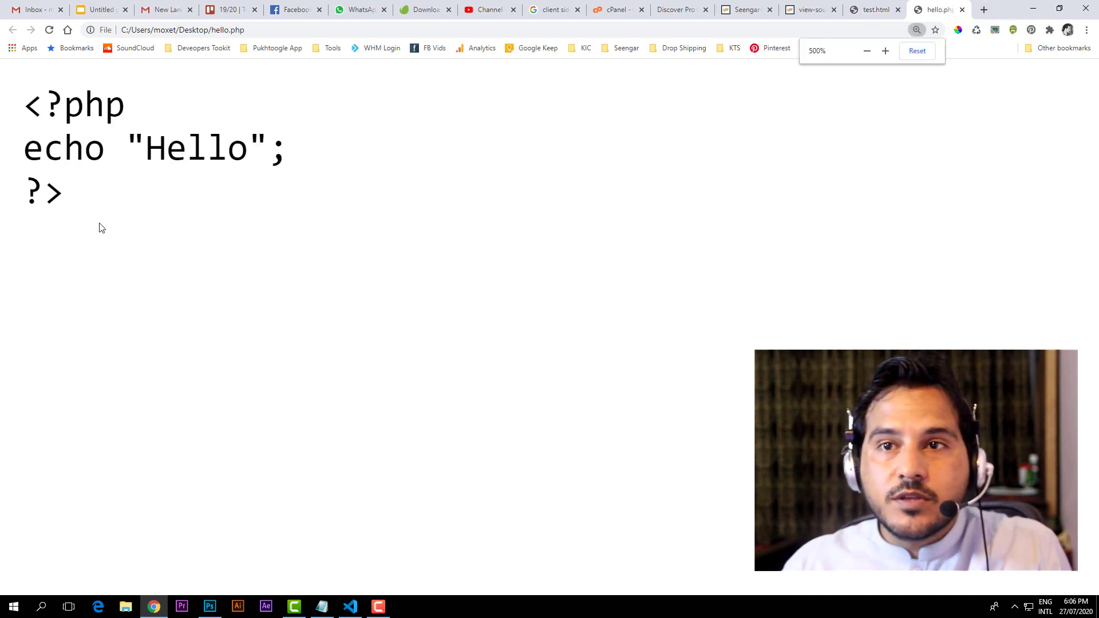
key("ctrl+a")
left_click(25, 119)
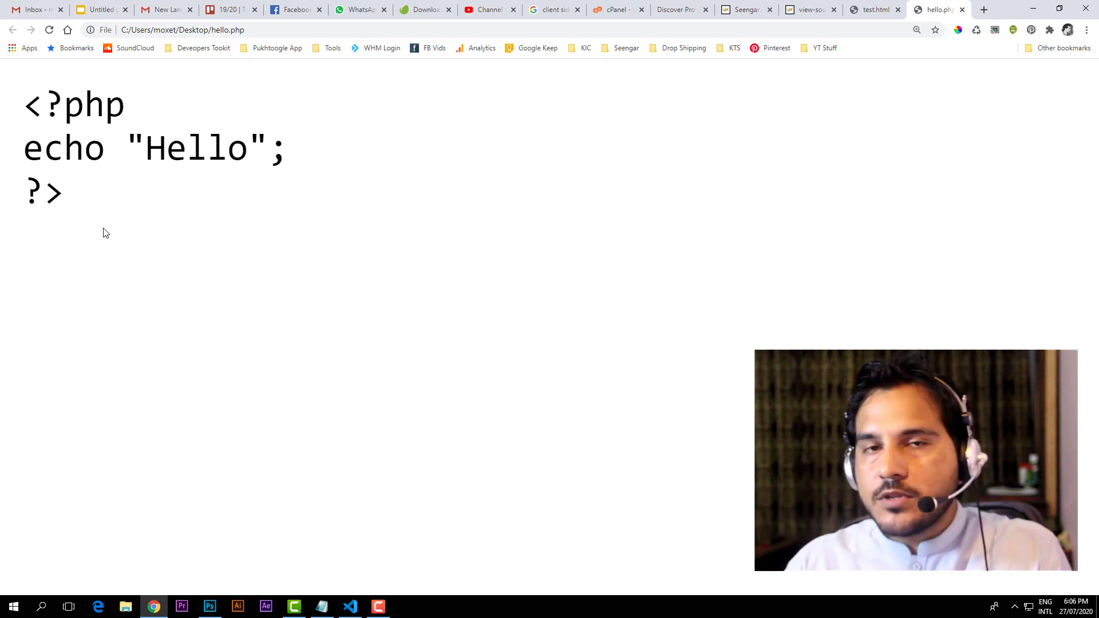
key("ctrl+0")
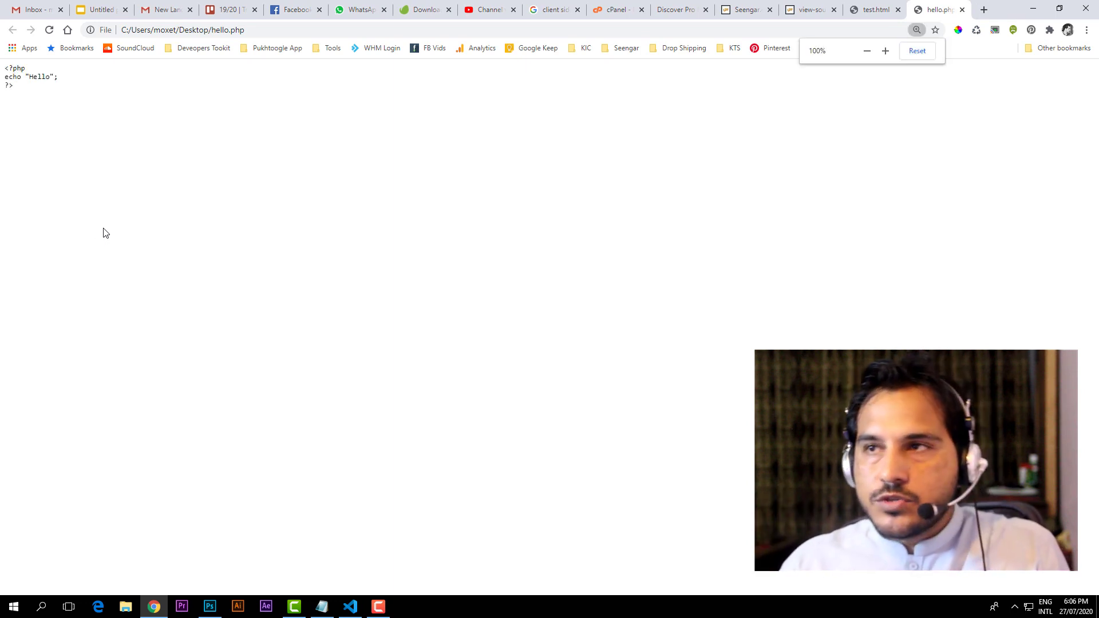
- Search Google for "xampp" in a new browser tab
left_click(983, 10)
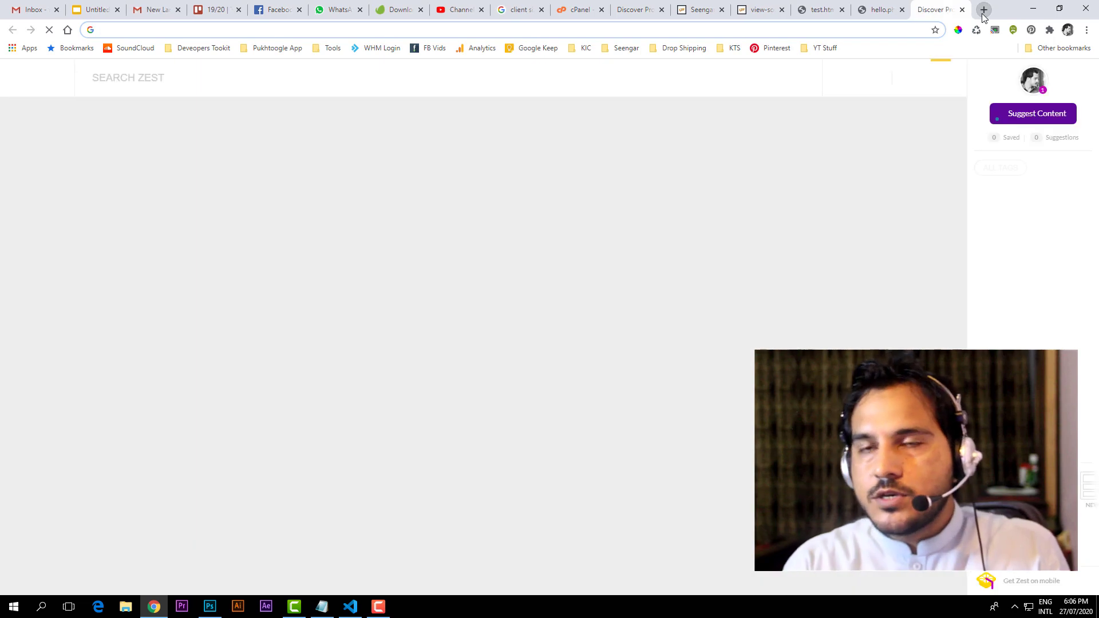
type("zxa")
key("BackSpace")
key("BackSpace")
key("BackSpace")
type("xampp")
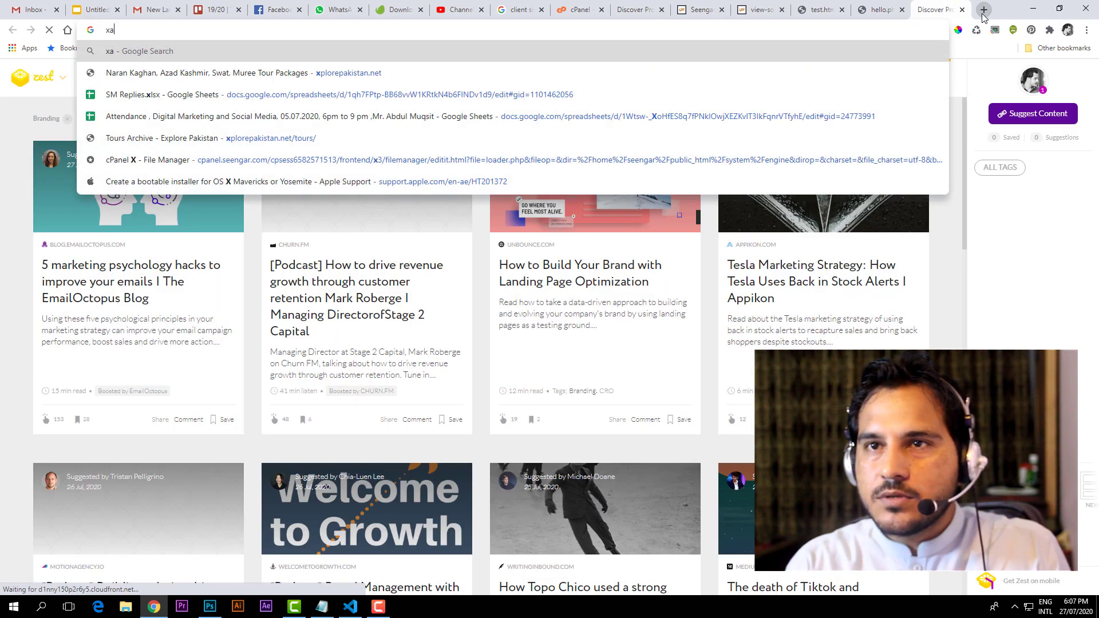
key("Return")
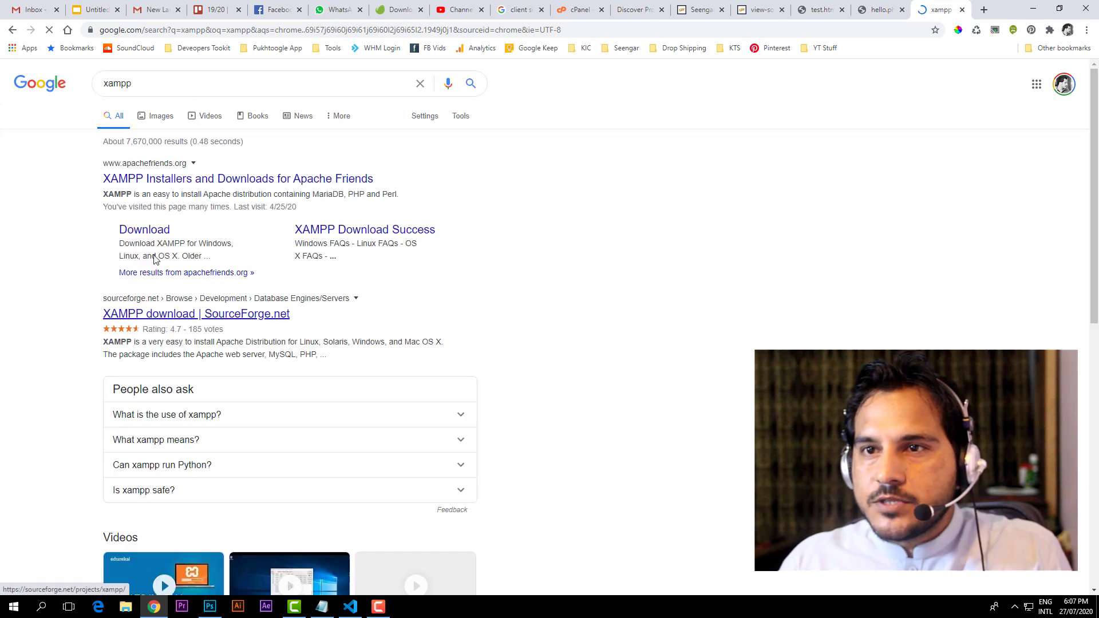
- Download XAMPP for Windows 7.2.32 (64 bit) from Apache Friends and launch the installer, continuing despite the antivirus warning
left_click(153, 230)
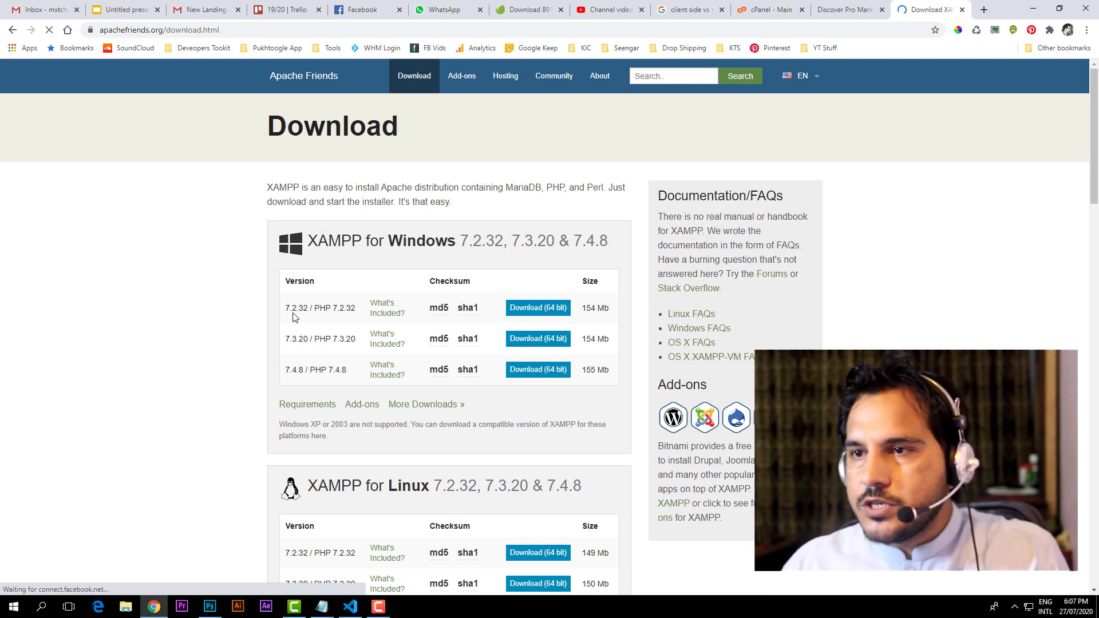
left_click(538, 307)
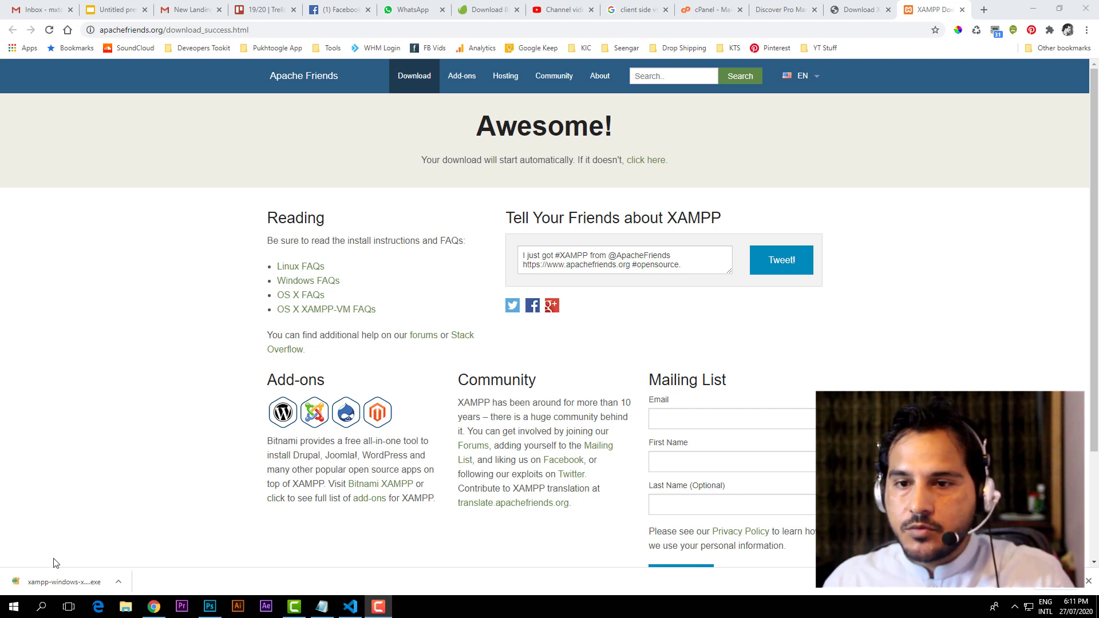
left_click(58, 579)
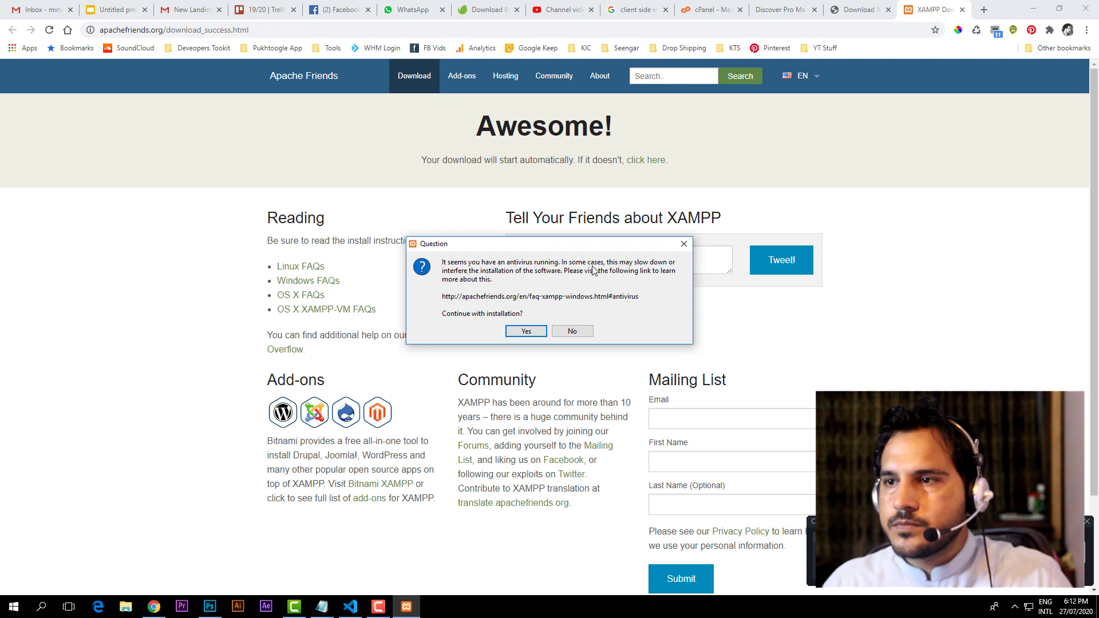
left_click(539, 330)
left_click(549, 318)
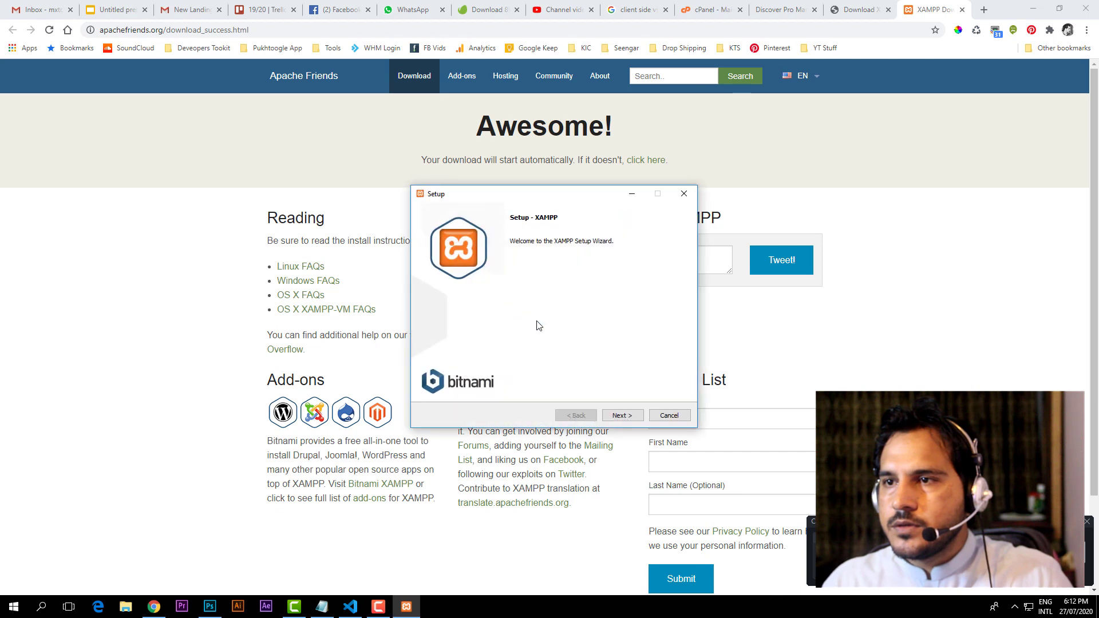
- Install XAMPP with all components in C:\xampp, without learning more about Bitnami, and finish setup by starting the Control Panel
left_click(622, 415)
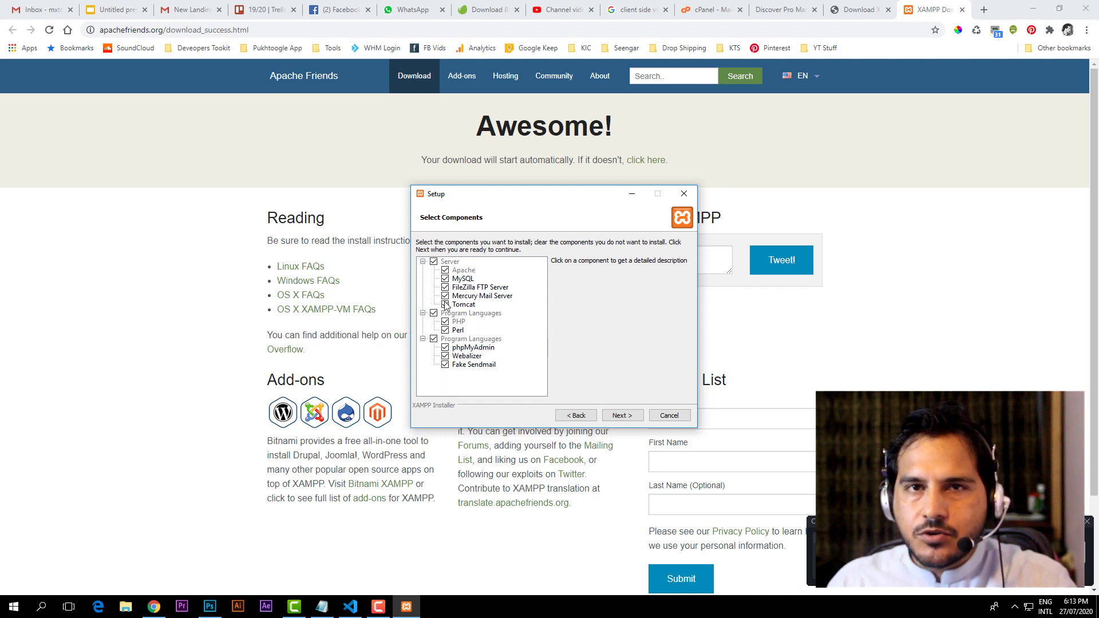
left_click(616, 416)
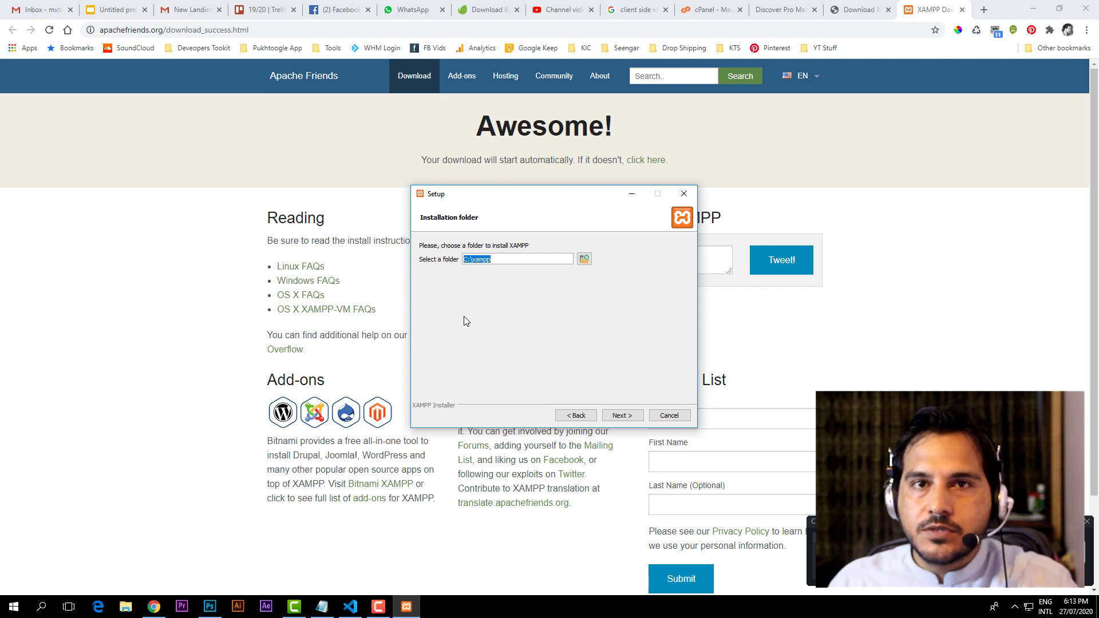
left_click(618, 416)
left_click(618, 416)
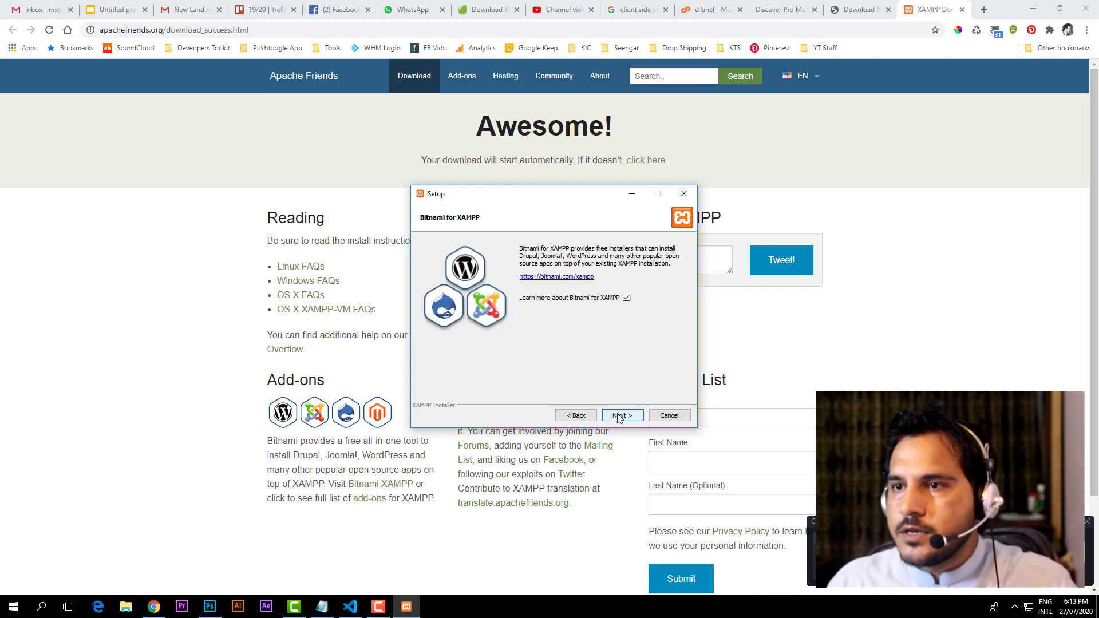
left_click(626, 298)
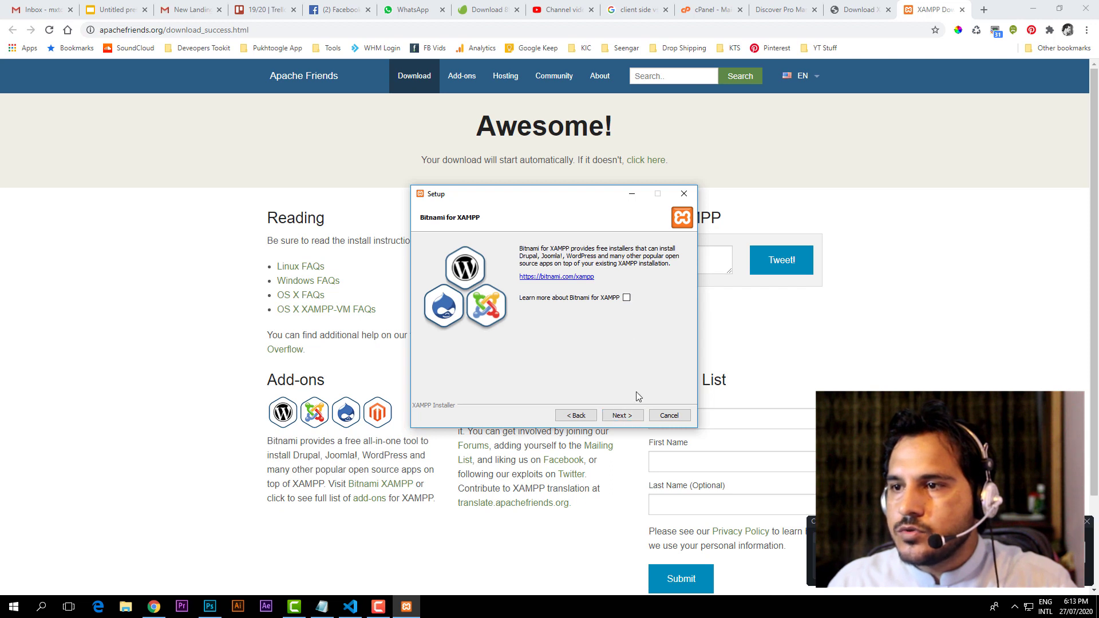
left_click(632, 416)
left_click(631, 415)
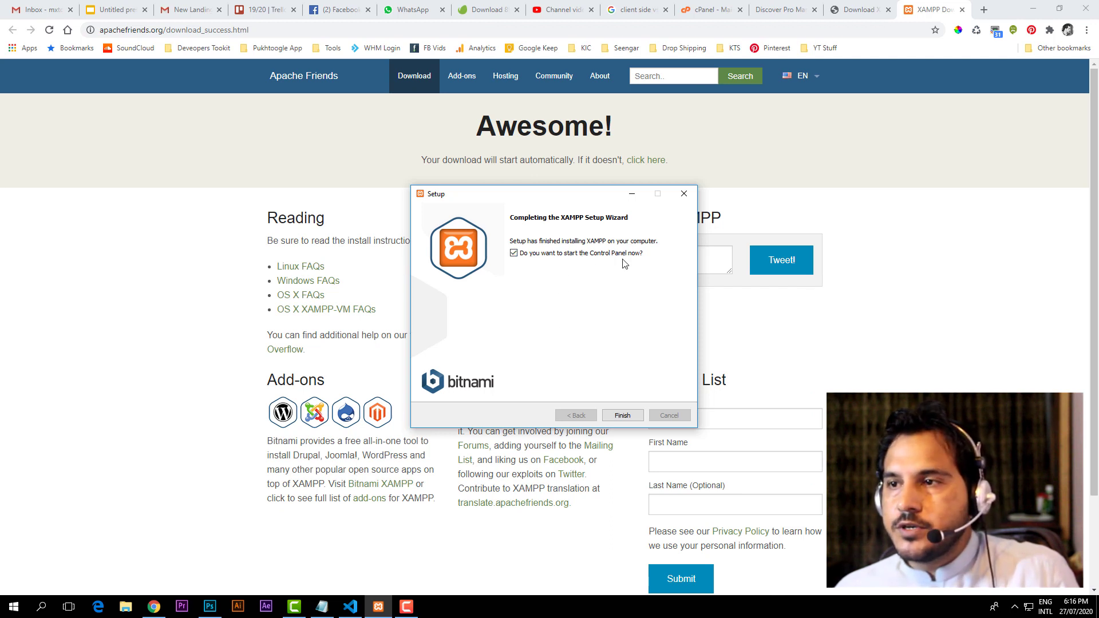
left_click(622, 413)
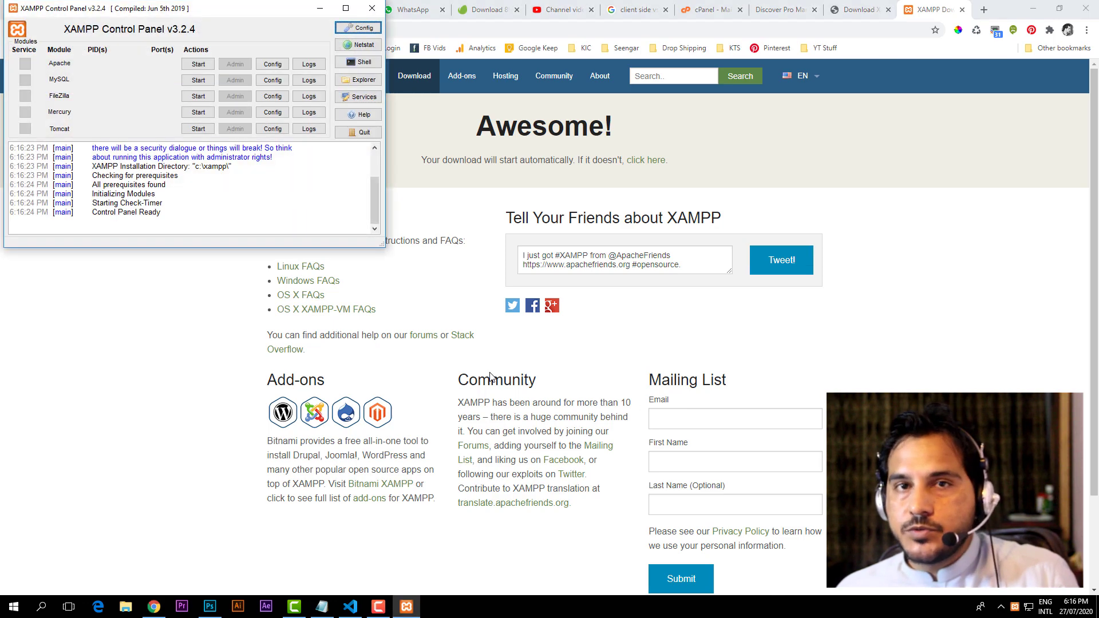
- Start the Apache and MySQL modules in the XAMPP Control Panel and allow mysqld through the firewall on public networks
left_click_drag(206, 14, 440, 221)
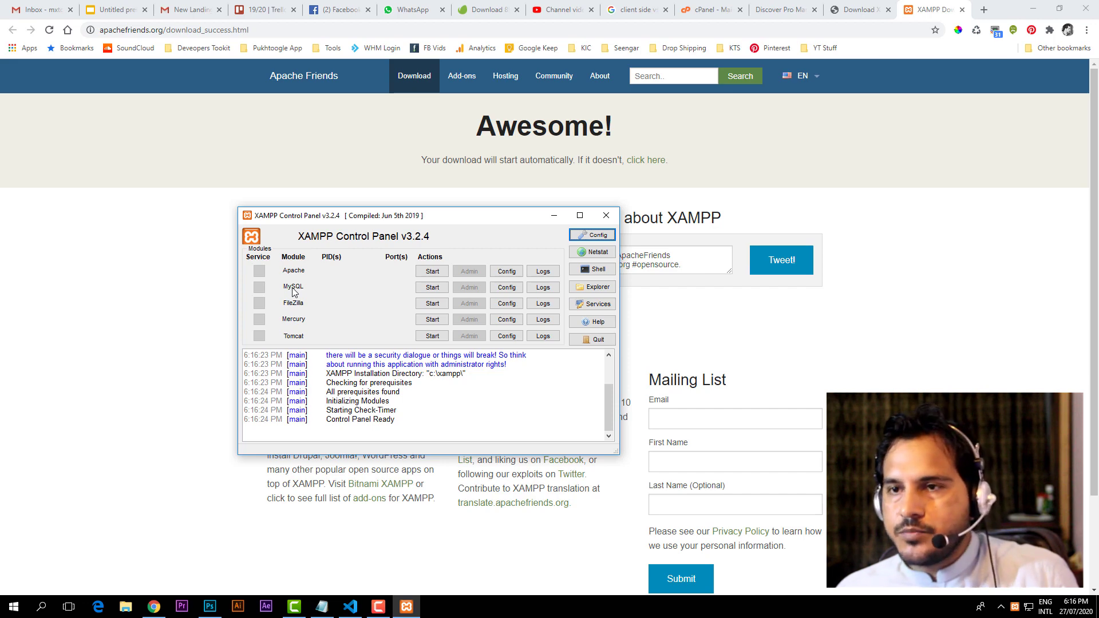
left_click(438, 277)
left_click(433, 287)
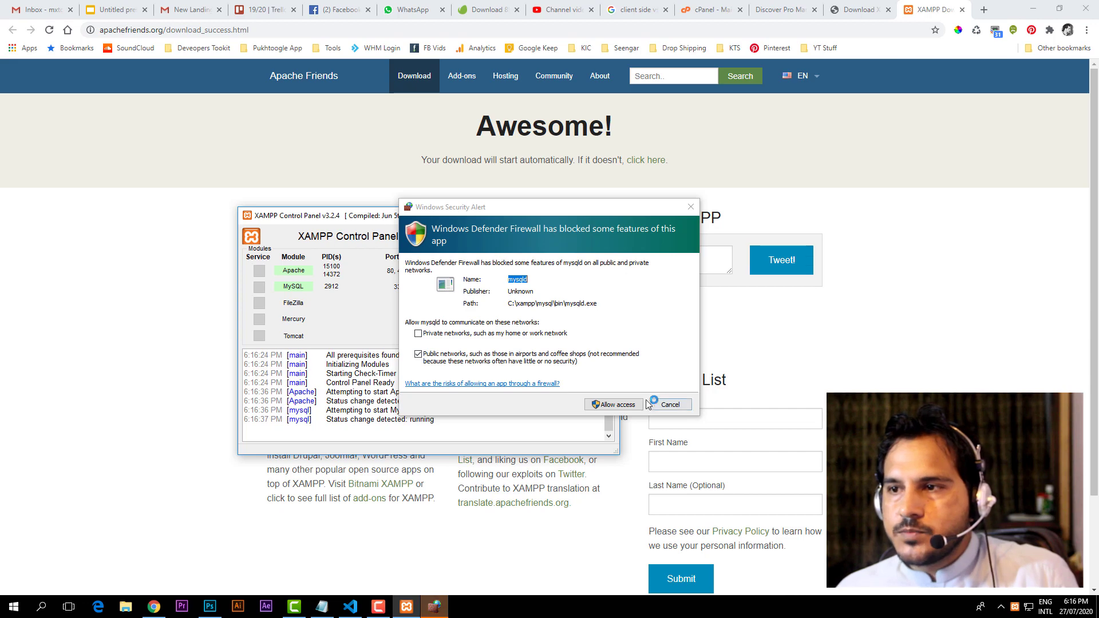
left_click(626, 404)
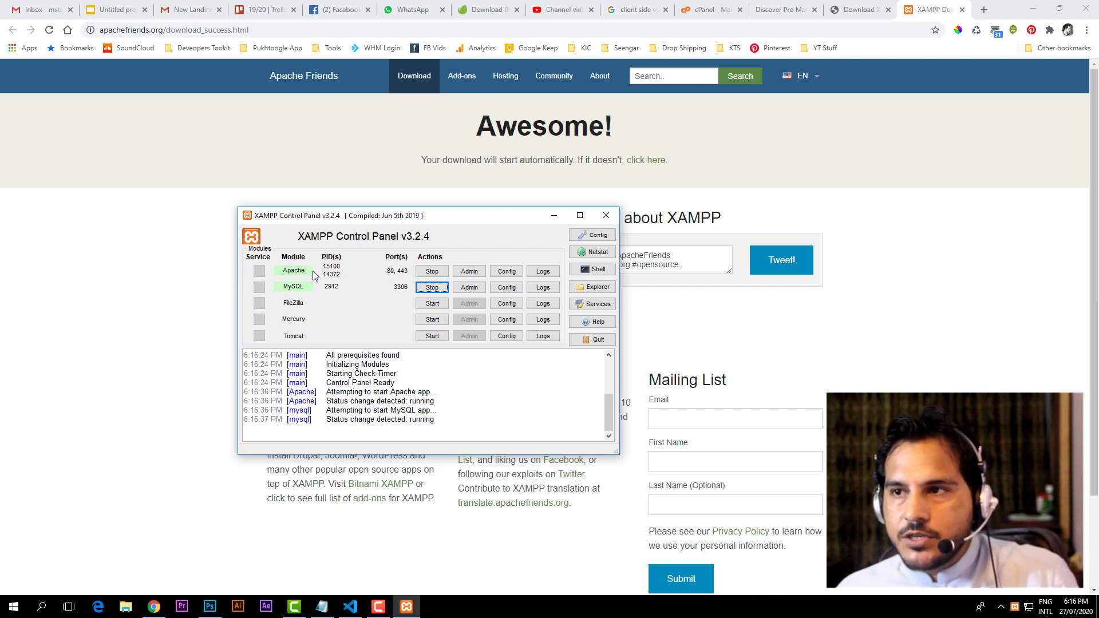
- Open localhost in a new browser tab to check the XAMPP server
left_click(983, 10)
type("localhost")
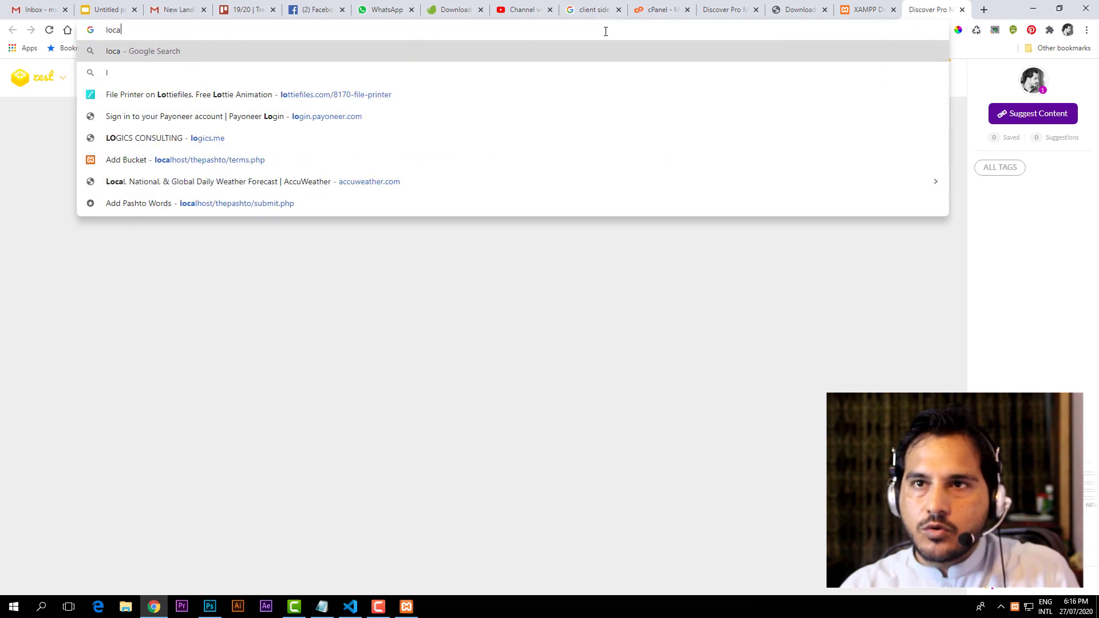
key("Return")
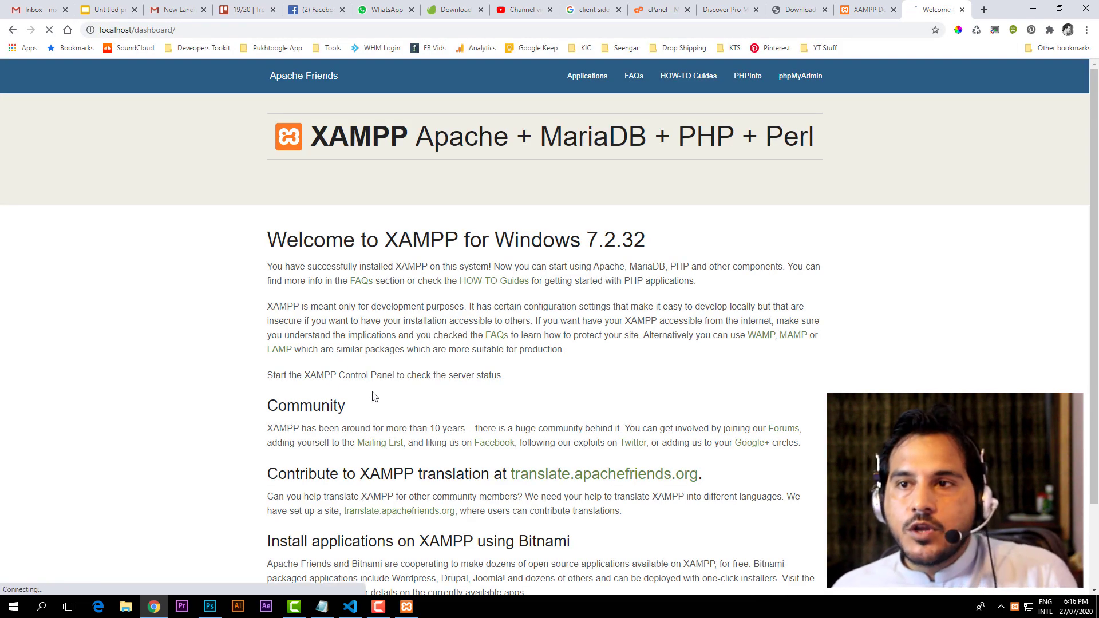
- Open the local server through the IP address 127.0.0.01 in the current browser tab
left_click(199, 30)
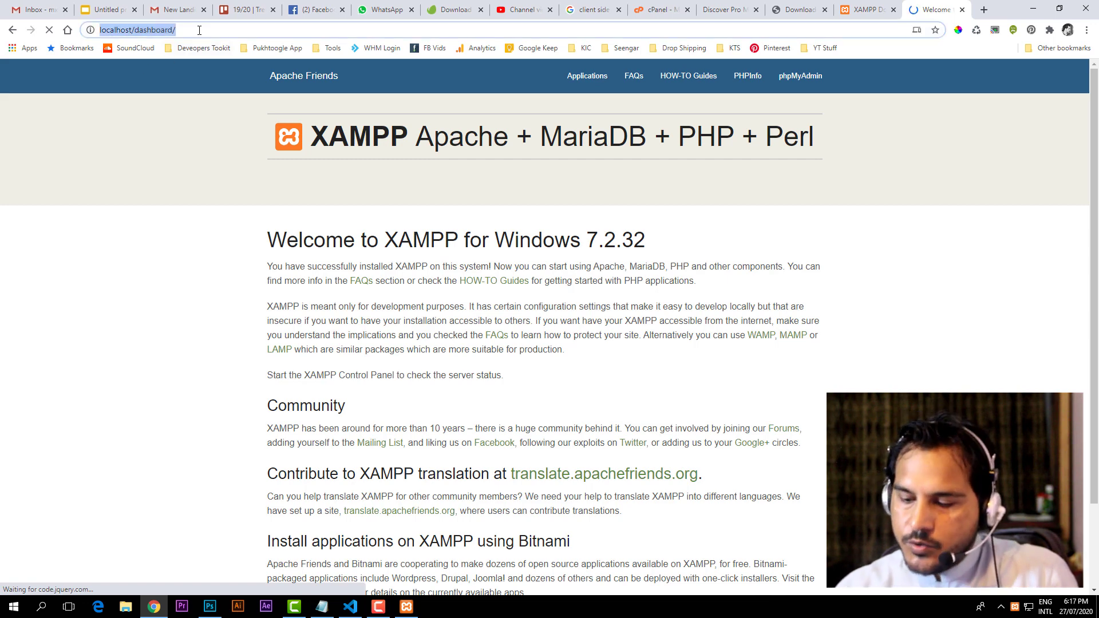
type("127.0.0.01")
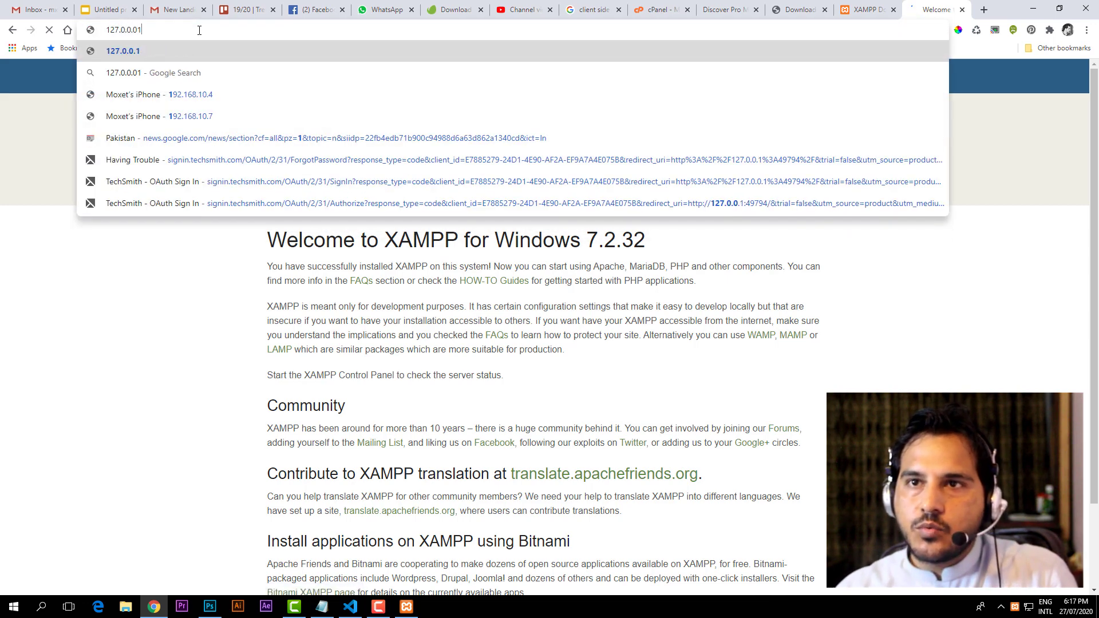
key("Return")
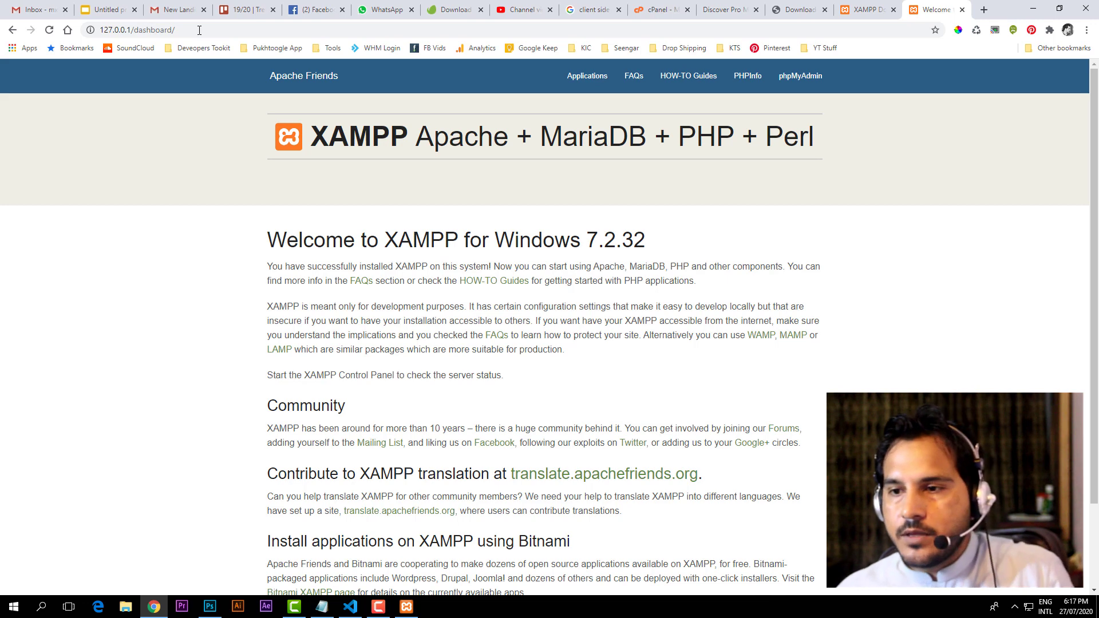
- Switch to File Explorer and open the htdocs folder inside C:\xampp
left_click(350, 606)
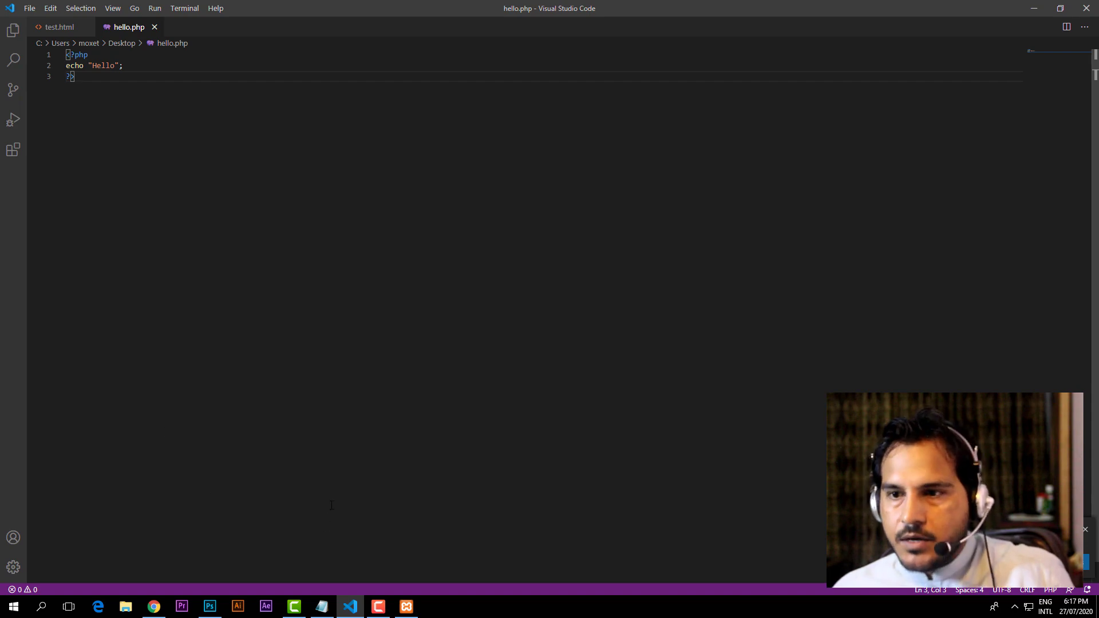
left_click(126, 607)
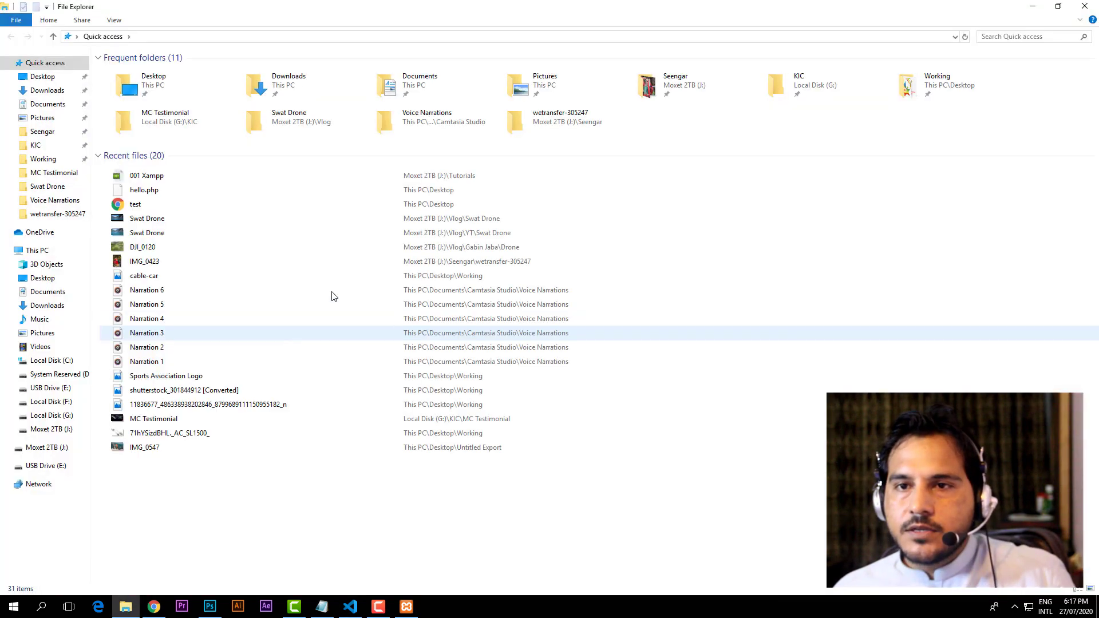
left_click(50, 361)
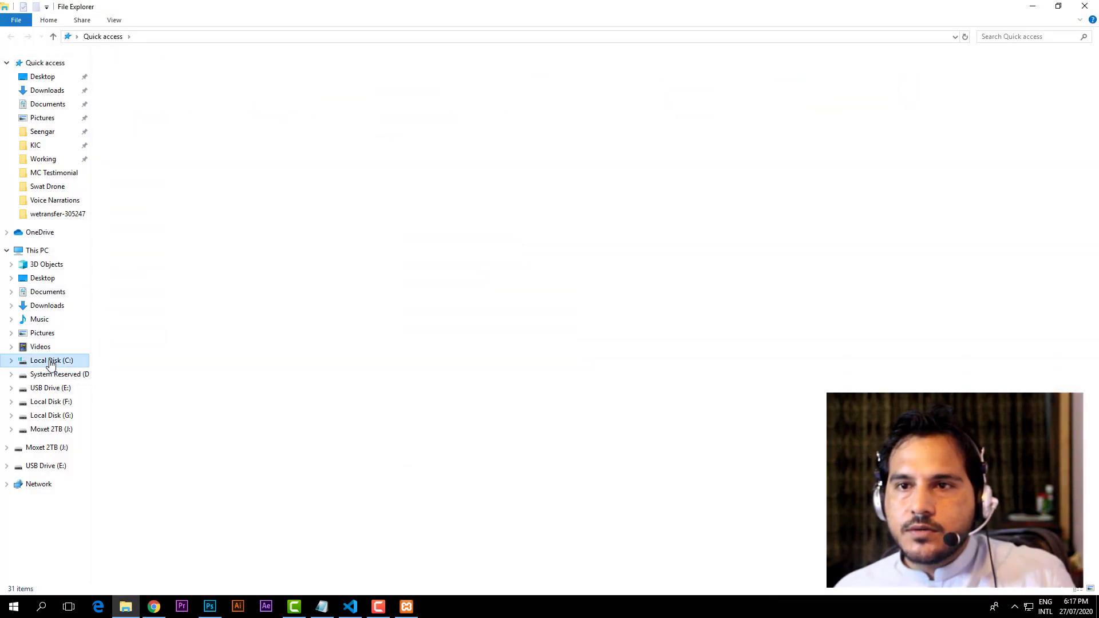
double_click(150, 182)
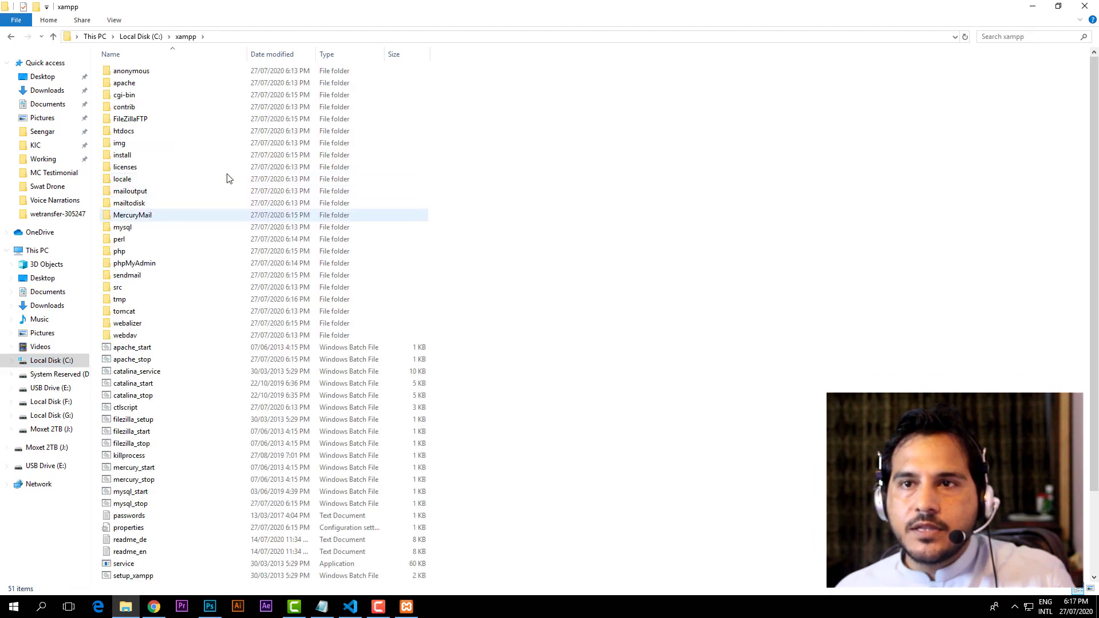
scroll(162, 191, "up", 4, "ctrl")
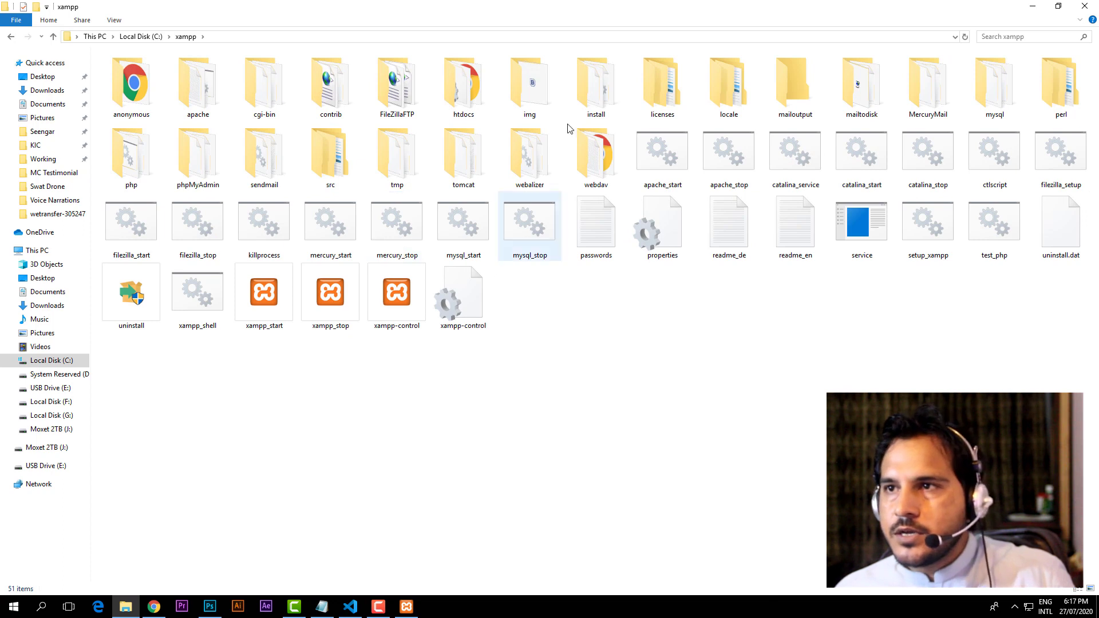
double_click(463, 86)
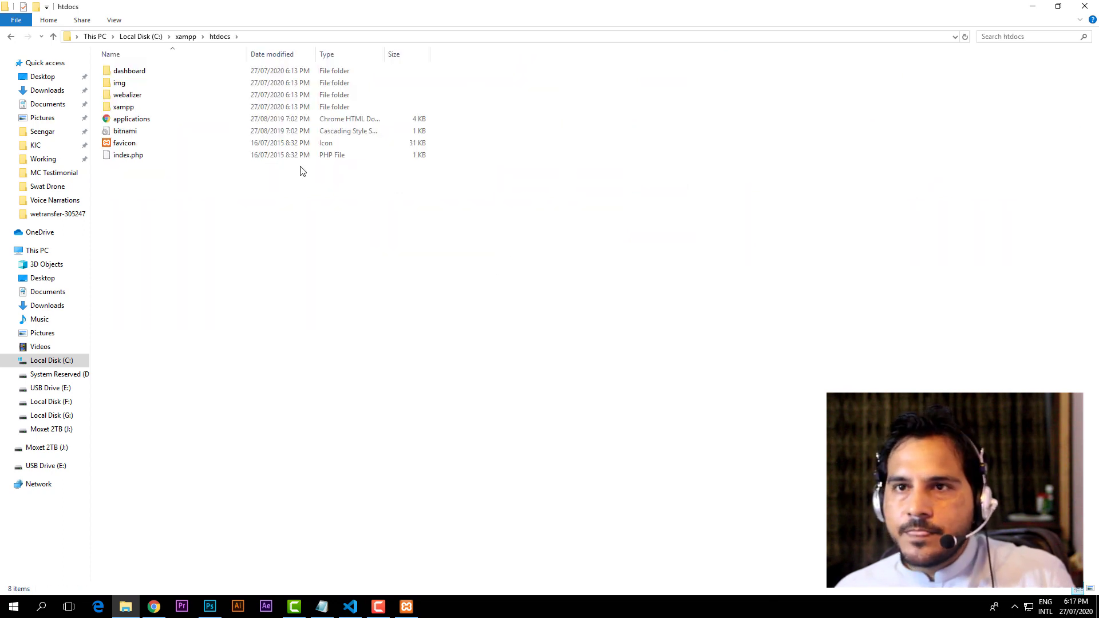
- Create a new folder named class1 in the htdocs folder
left_click_drag(207, 283, 110, 22)
left_click_drag(287, 308, 155, 9)
right_click(222, 243)
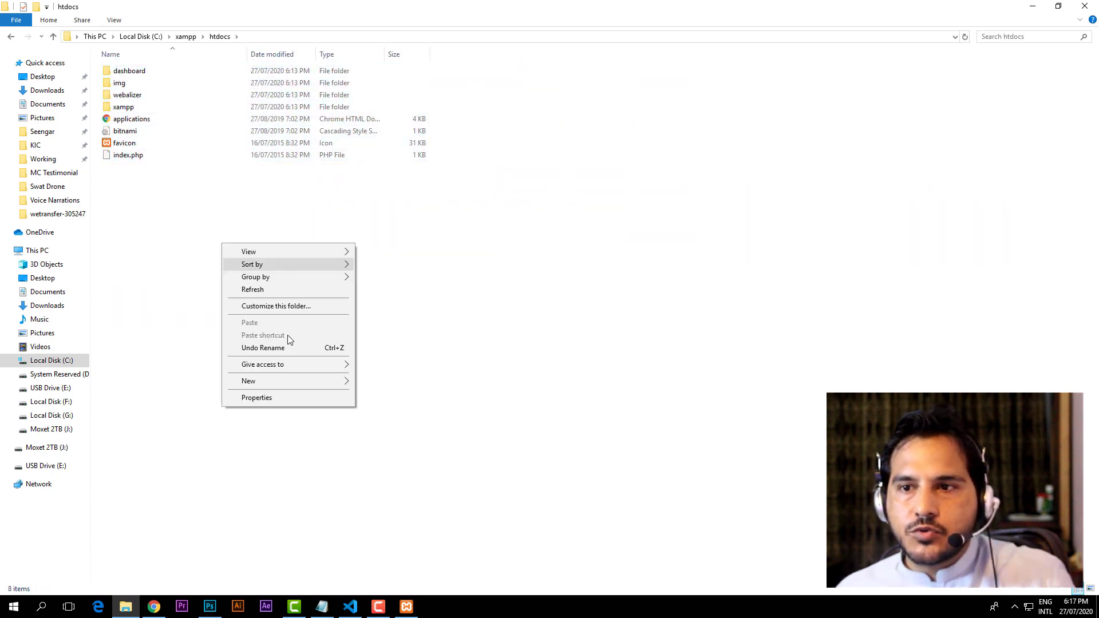
left_click(375, 383)
type("c")
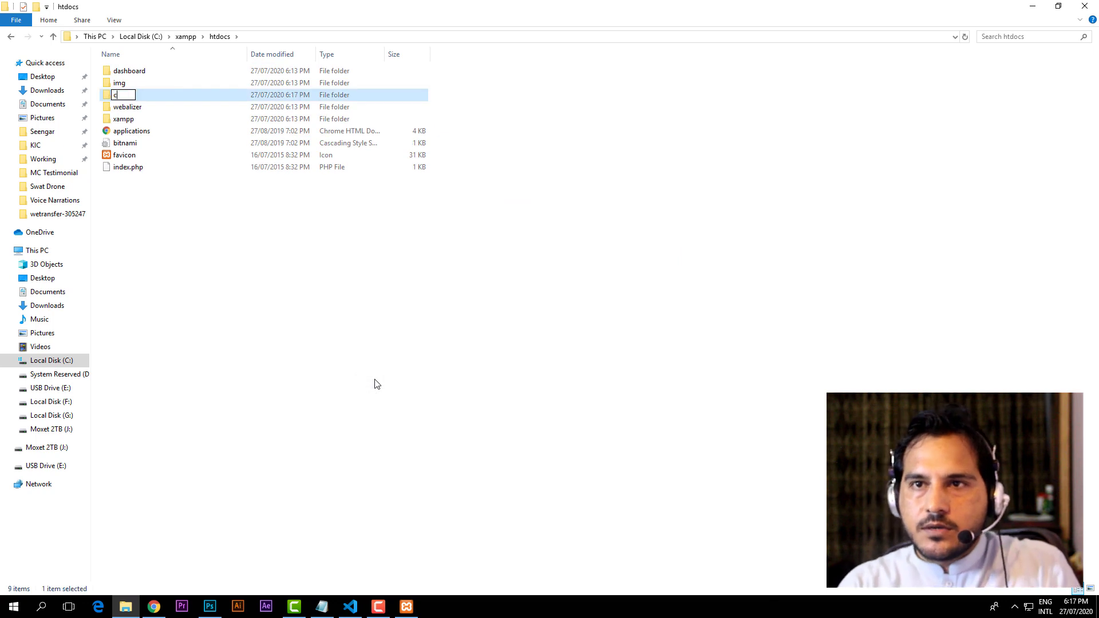
type("lass1")
key("Return")
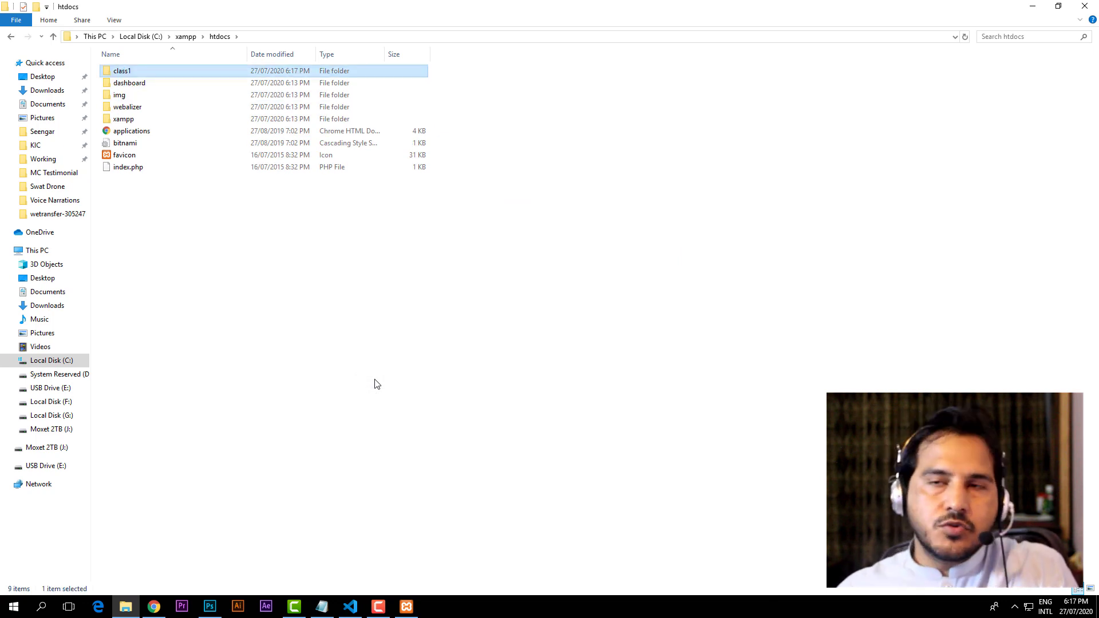
left_click(293, 330)
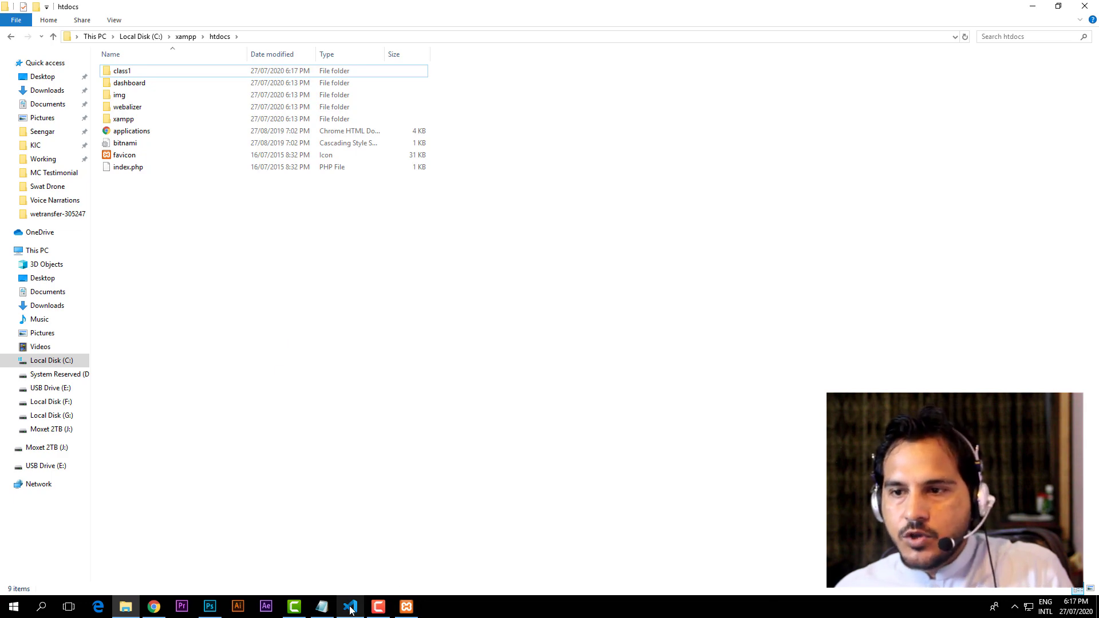
- Switch to Chrome and open 127.0.0.1/class1 to view the new folder on the server
left_click(153, 606)
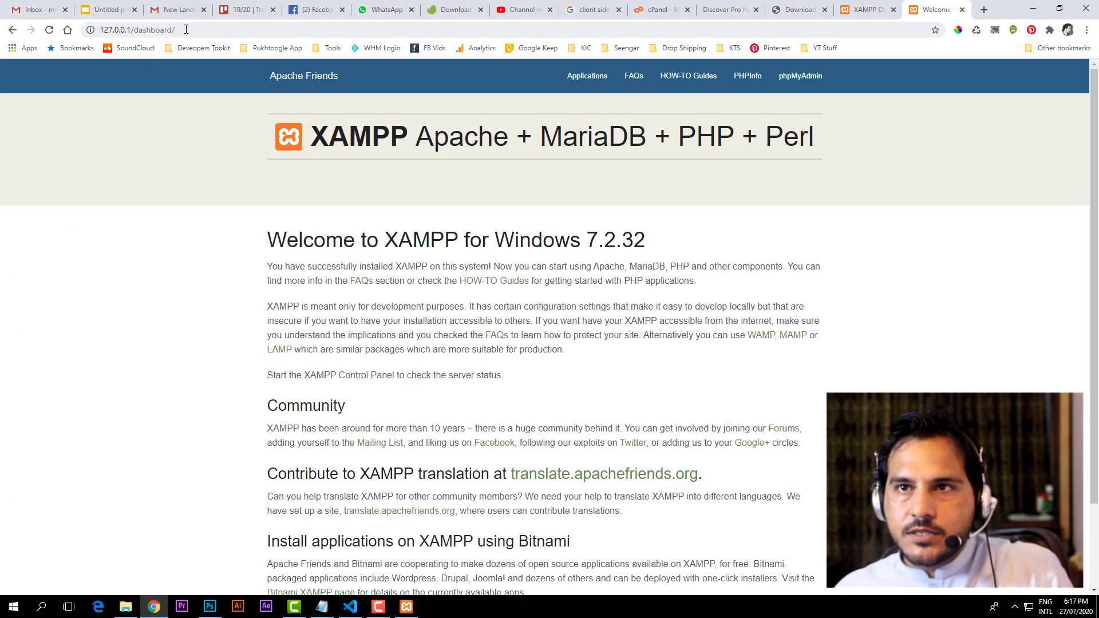
left_click_drag(184, 30, 135, 32)
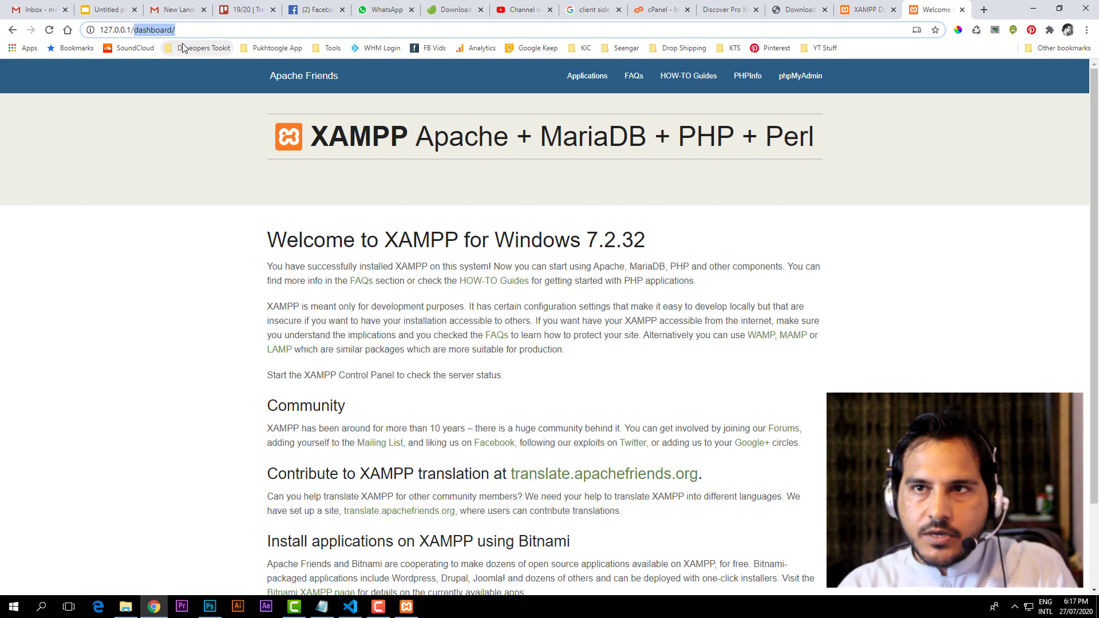
type("class1")
key("Return")
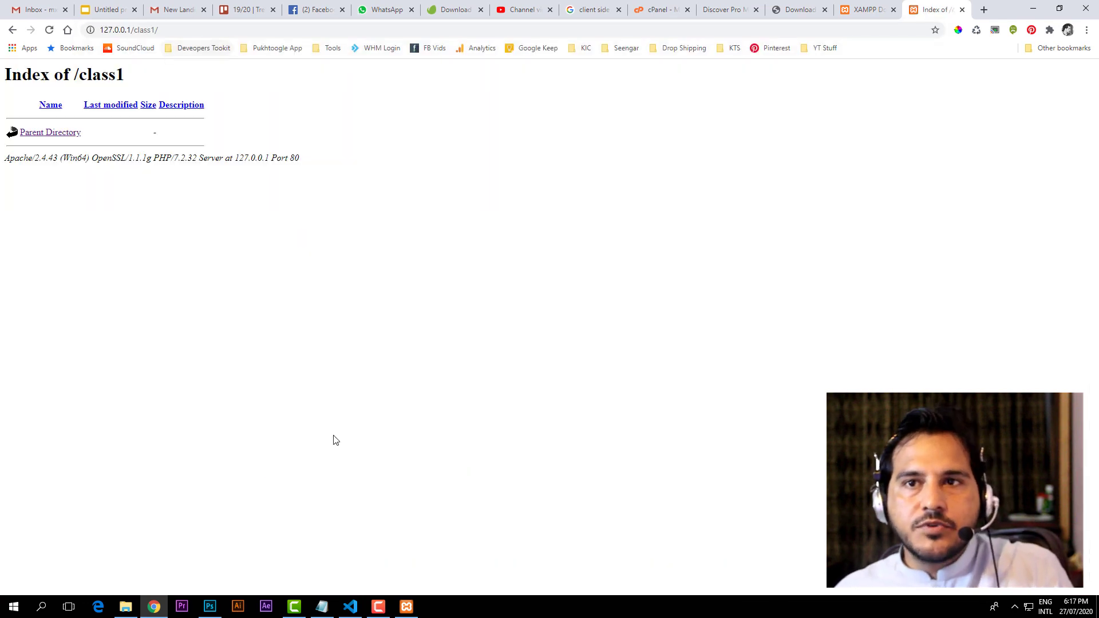
left_click_drag(334, 441, 232, 325)
left_click(171, 256)
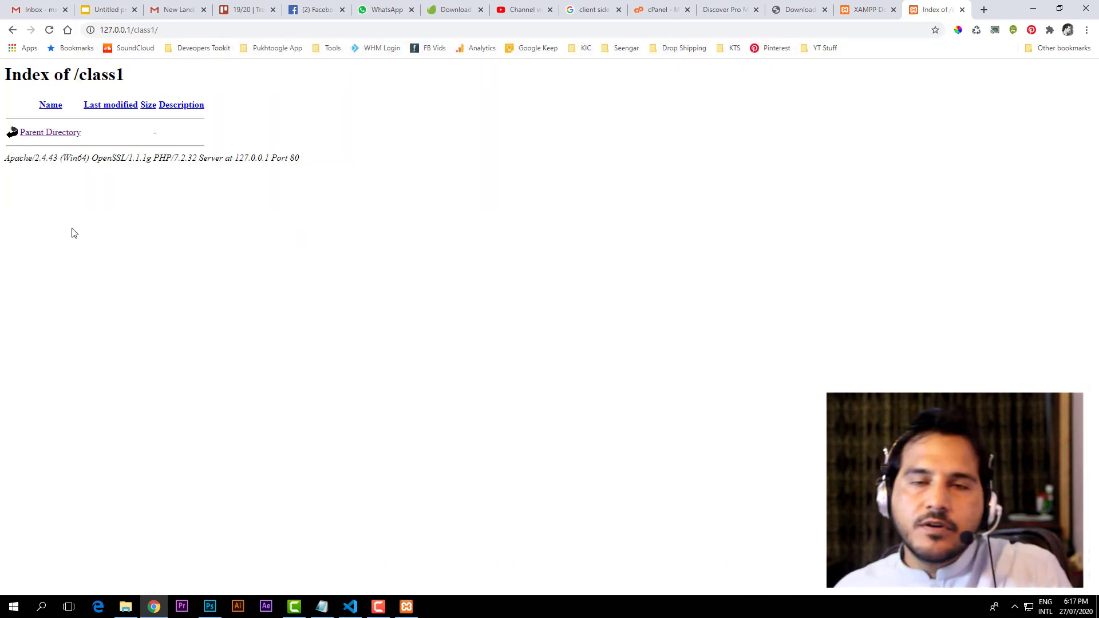
- Switch to Visual Studio Code and save a copy of hello.php as index.php in C:\xampp\htdocs\class1
left_click(350, 606)
left_click(28, 8)
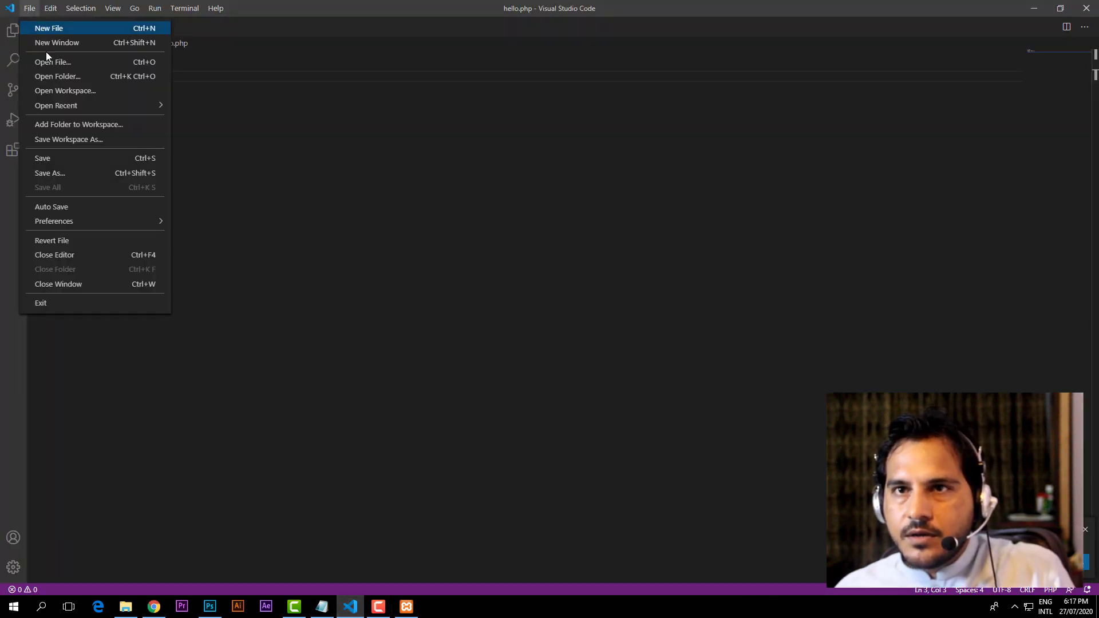
left_click(53, 160)
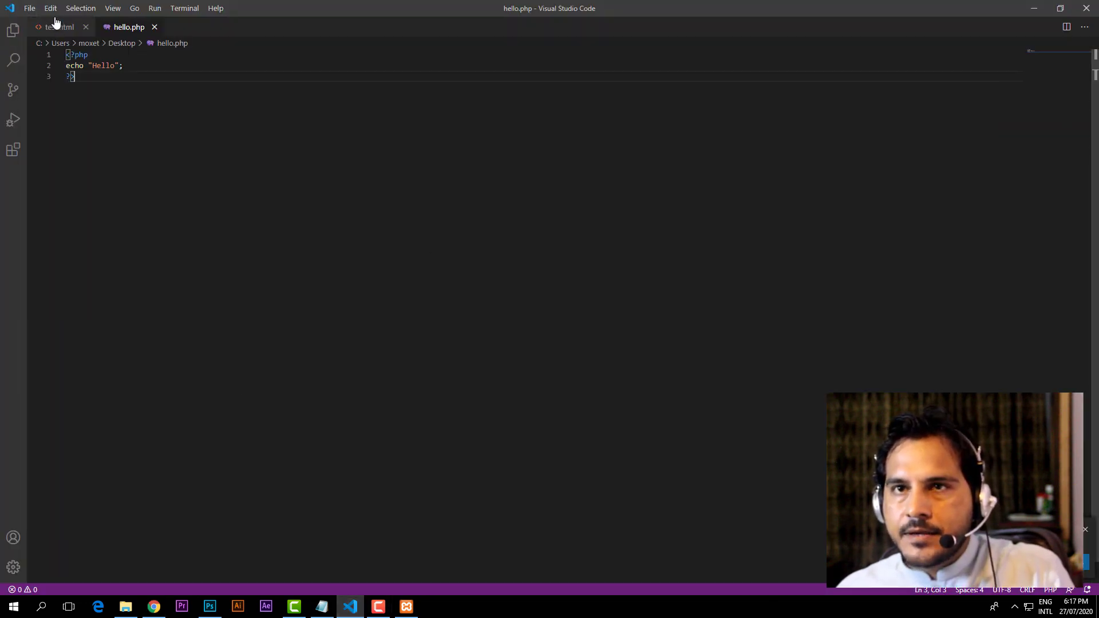
left_click(29, 8)
left_click(67, 172)
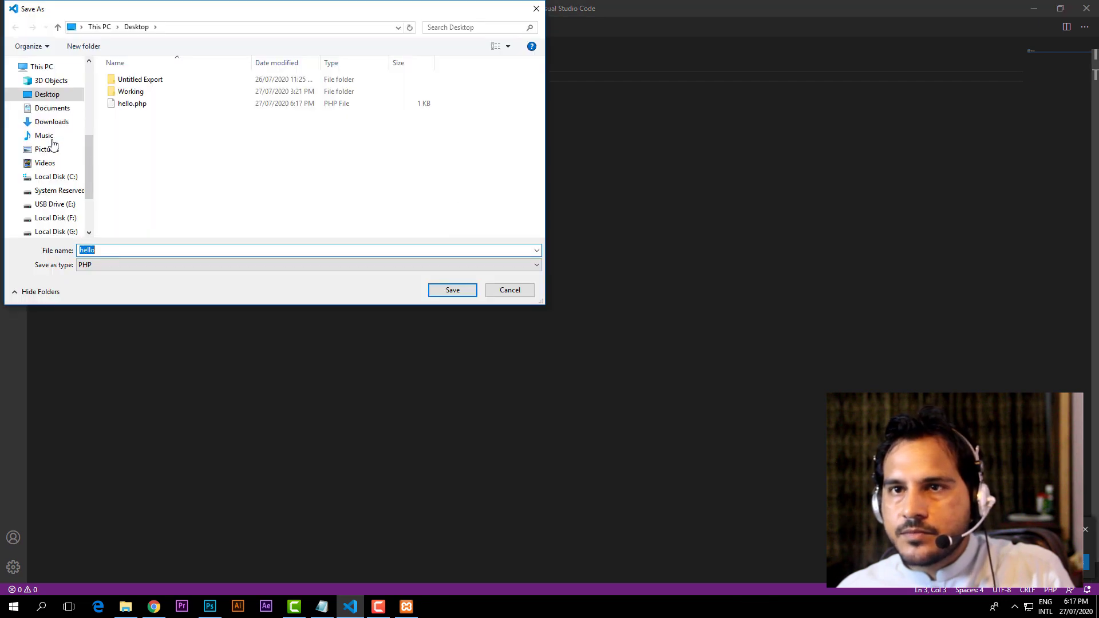
left_click(68, 177)
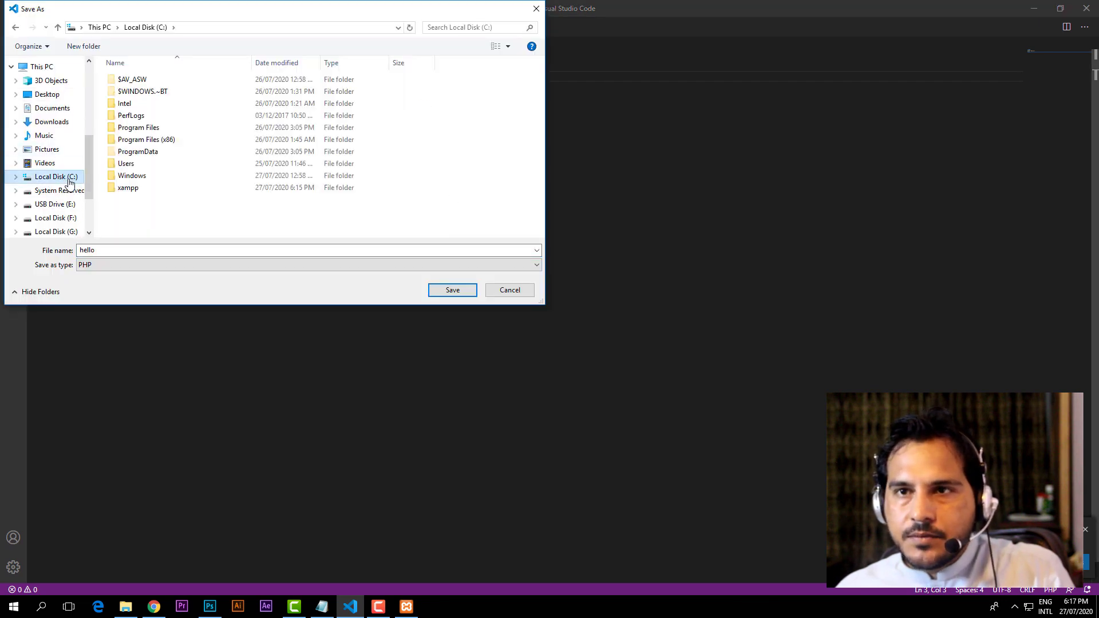
double_click(139, 189)
double_click(130, 143)
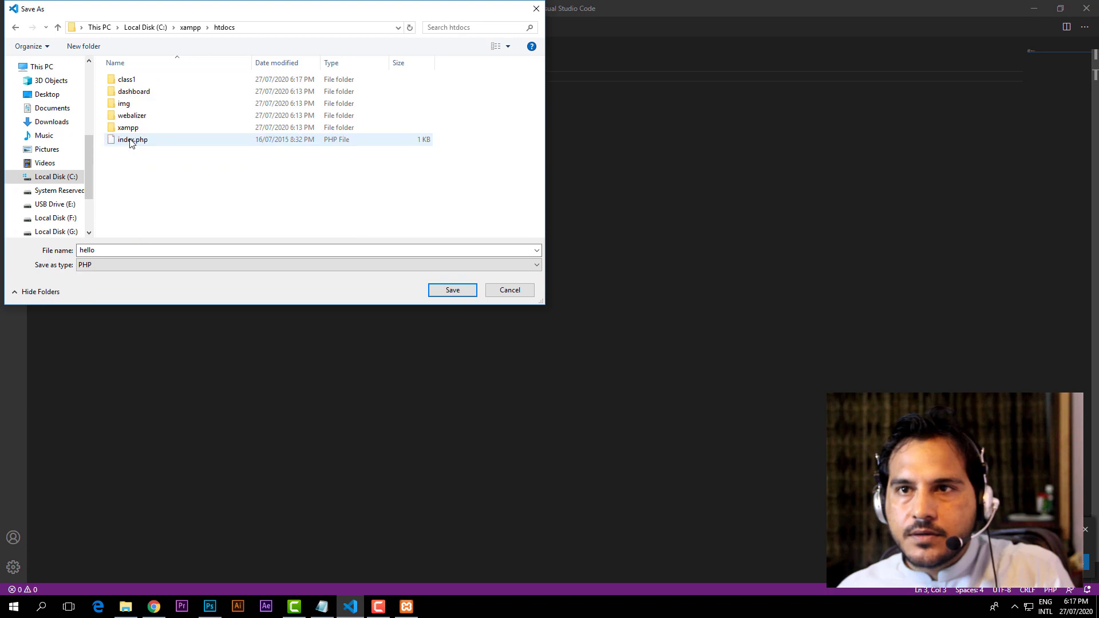
double_click(128, 81)
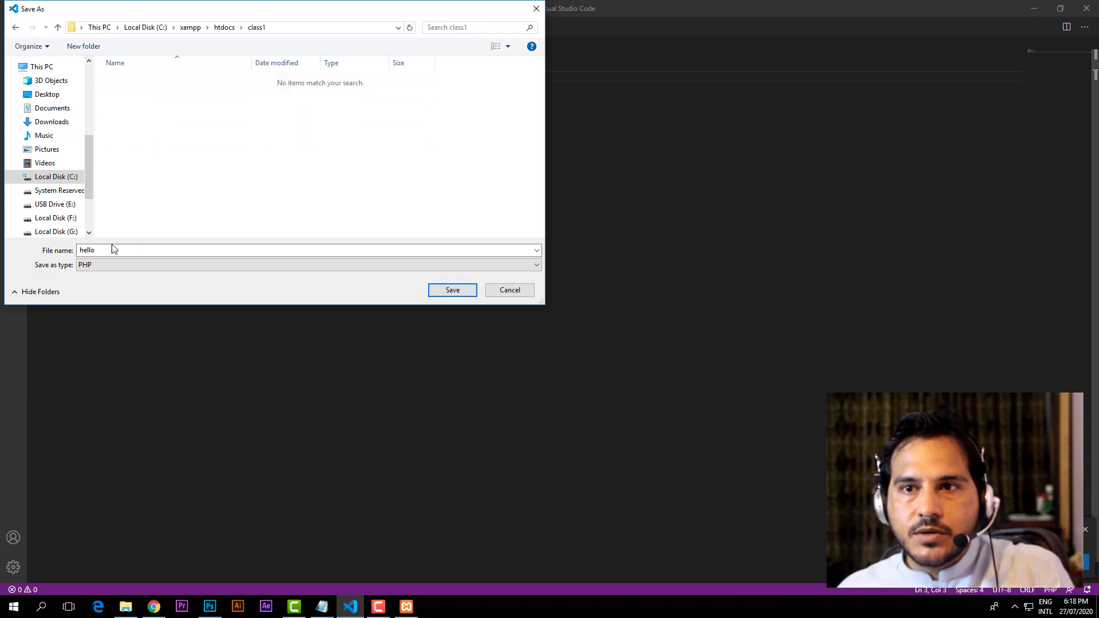
double_click(111, 250)
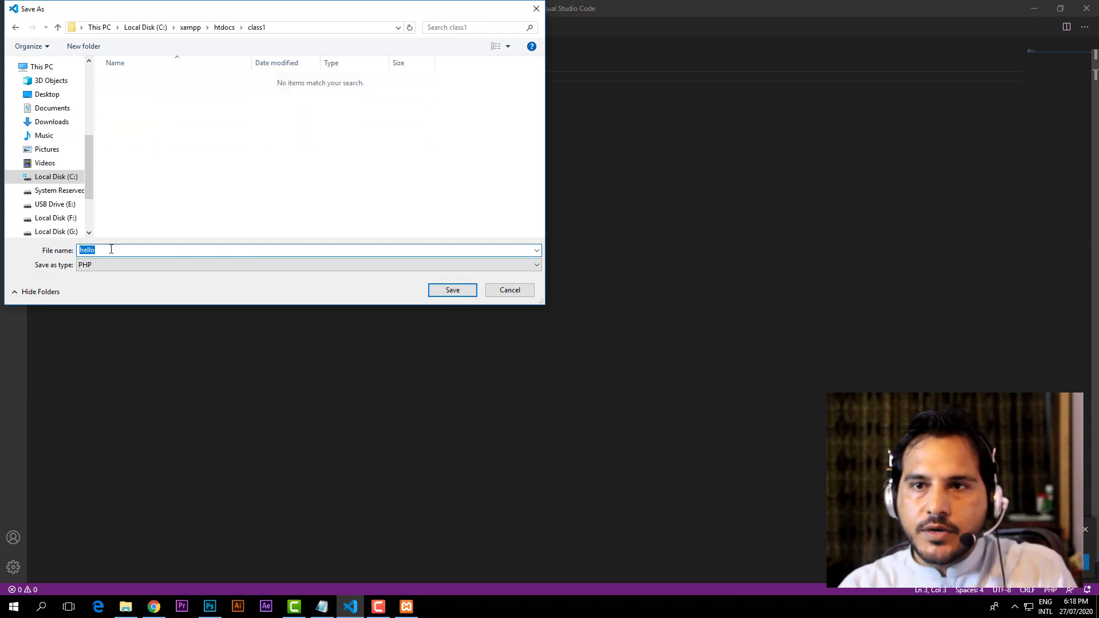
type("index.")
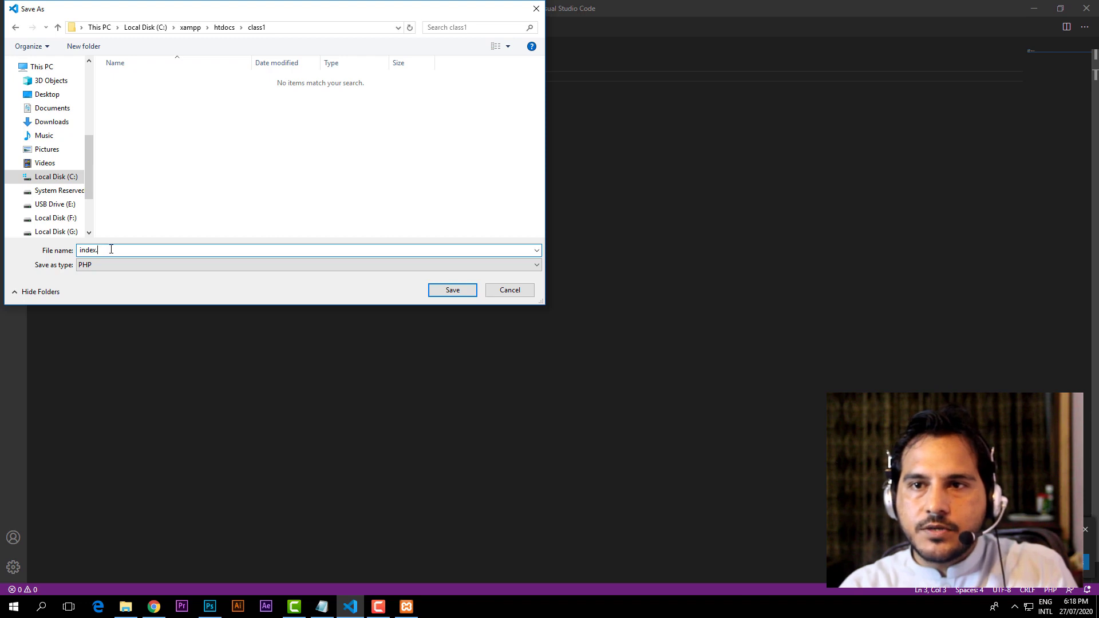
type("php")
key("Return")
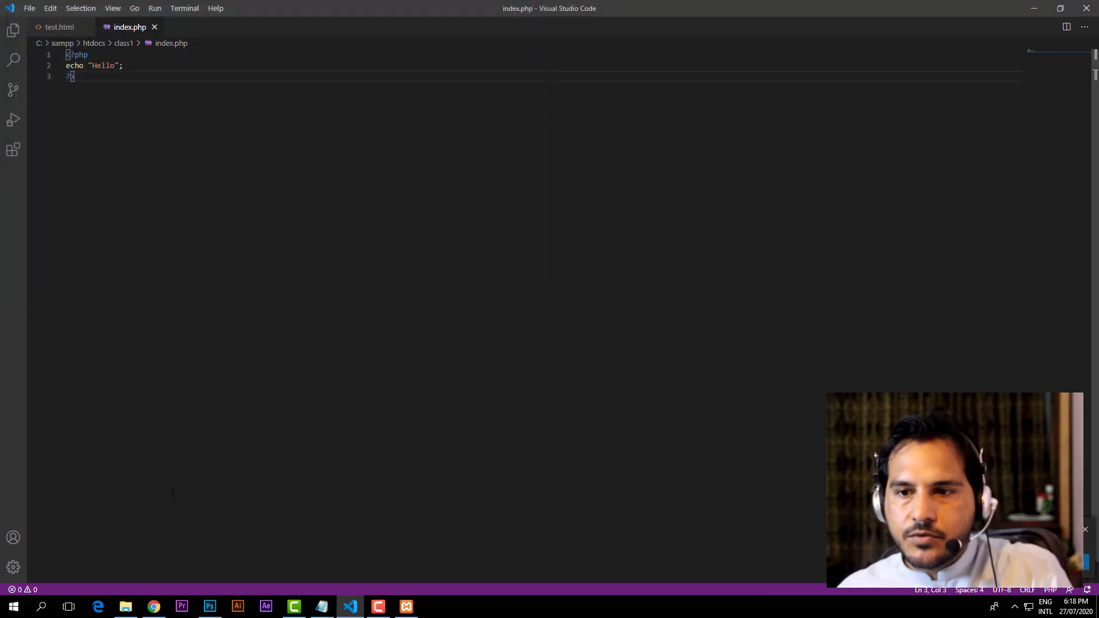
- Switch to Chrome and reload the class1 page to check the output of index.php
left_click(154, 605)
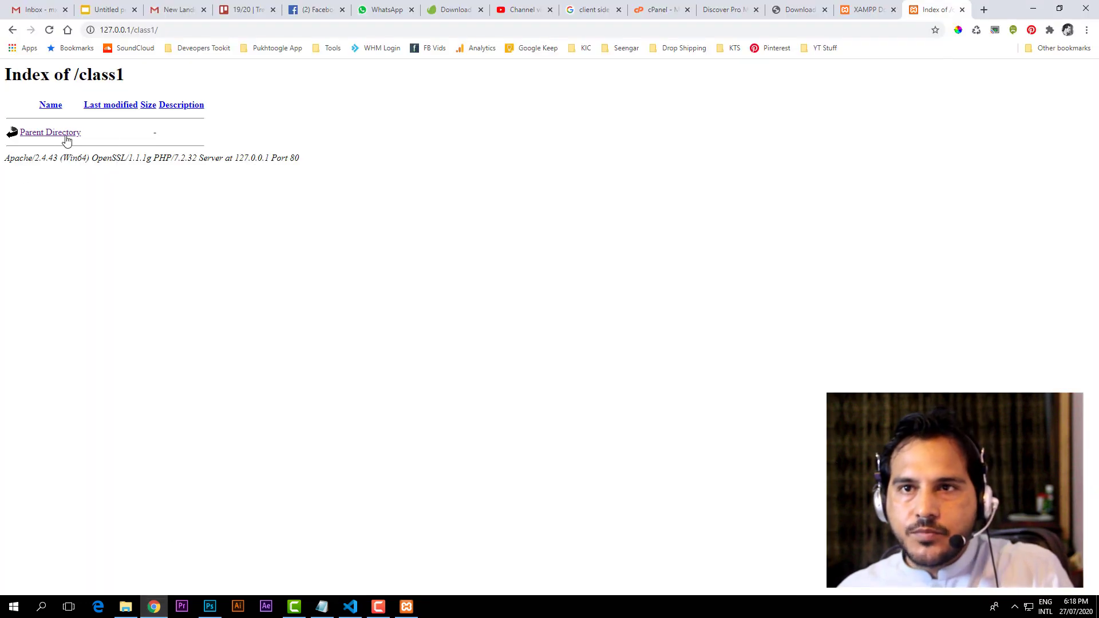
left_click(50, 30)
left_click_drag(21, 70, 1, 71)
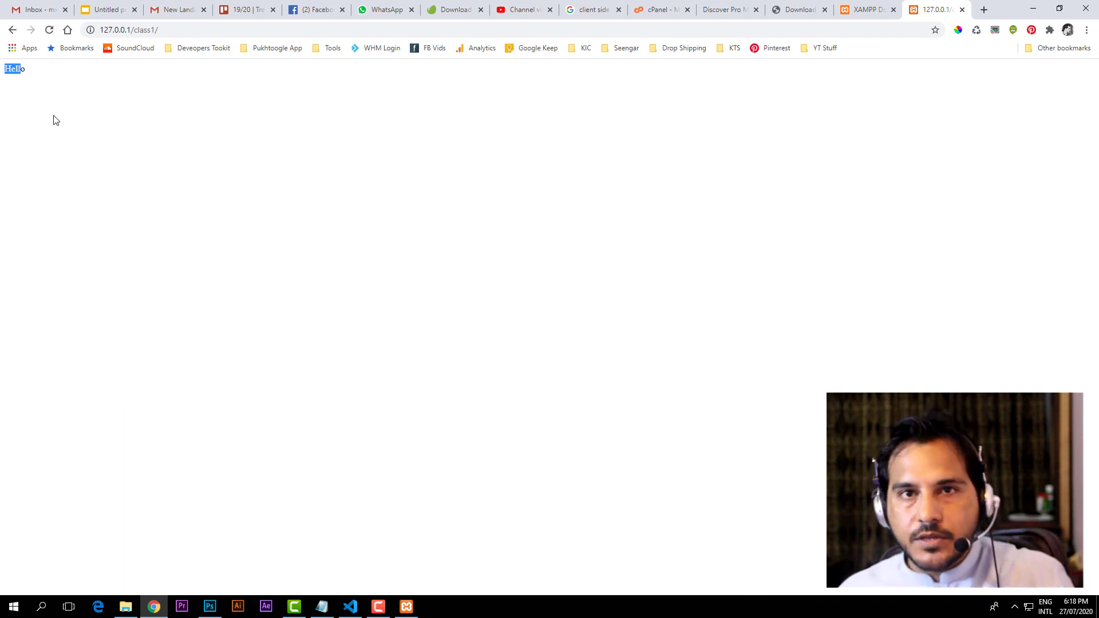
- Return to Visual Studio Code and add the line date("d m Y"); below the echo statement in index.php
left_click(351, 606)
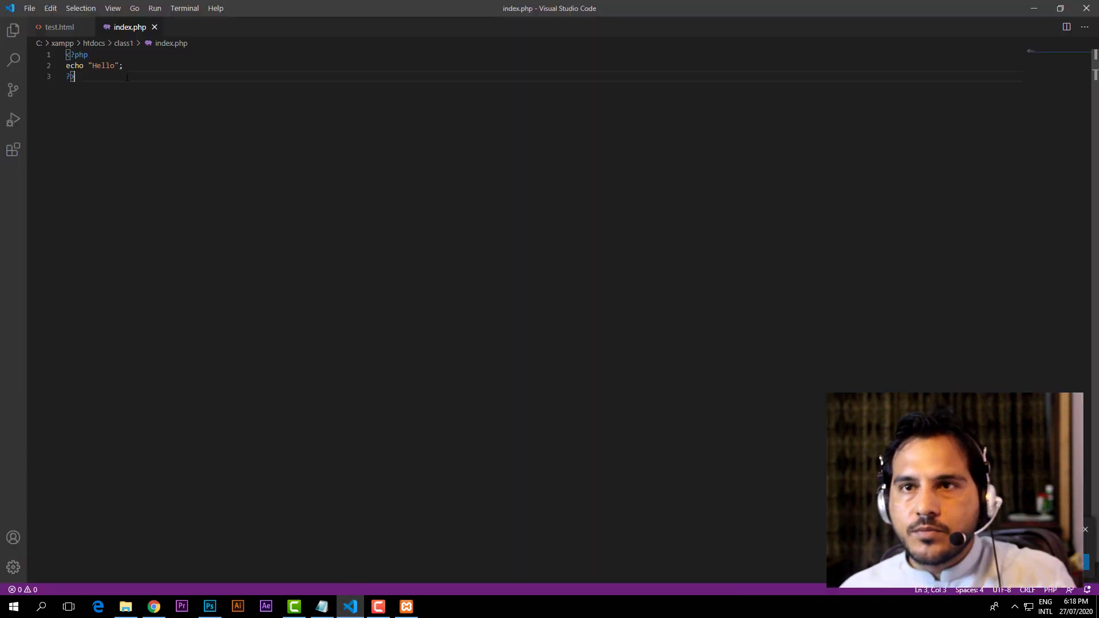
left_click(143, 67)
key("Return")
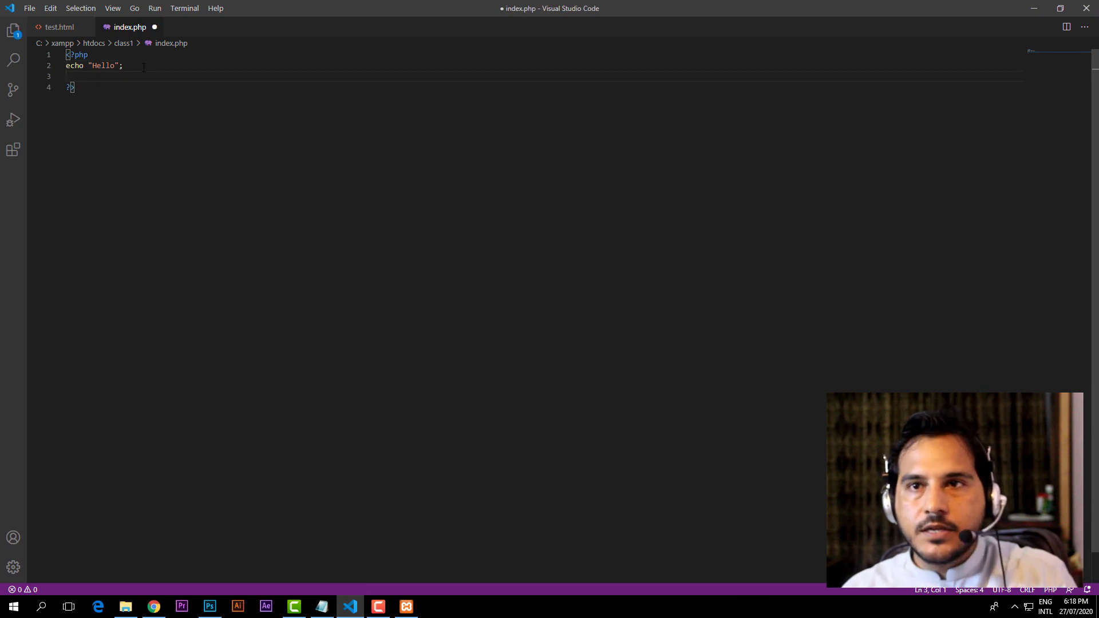
type("date()")
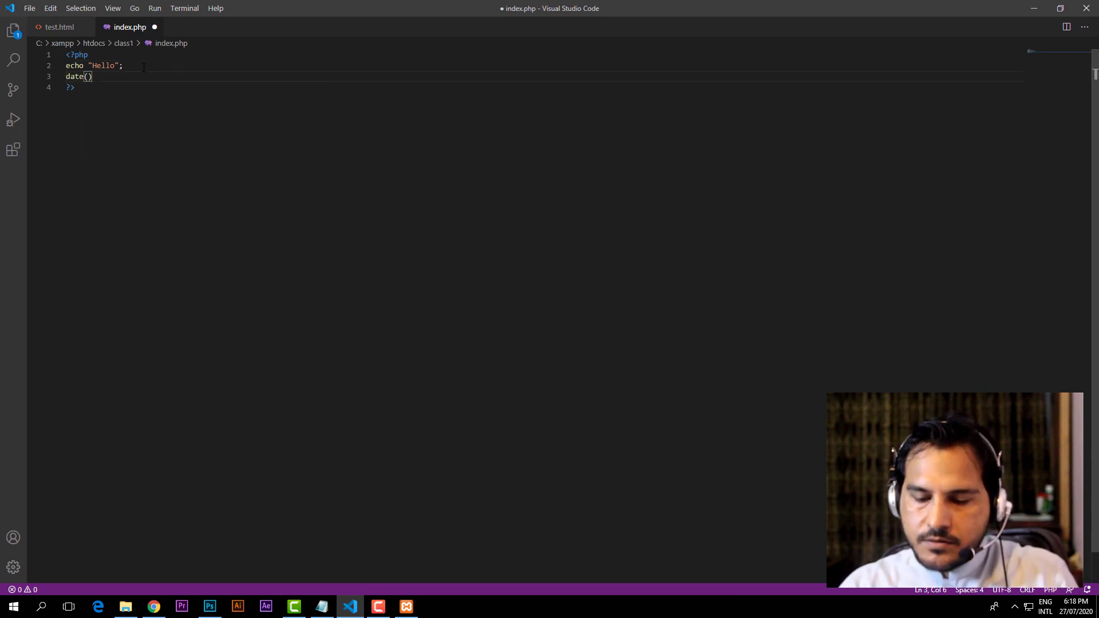
type("\"\"")
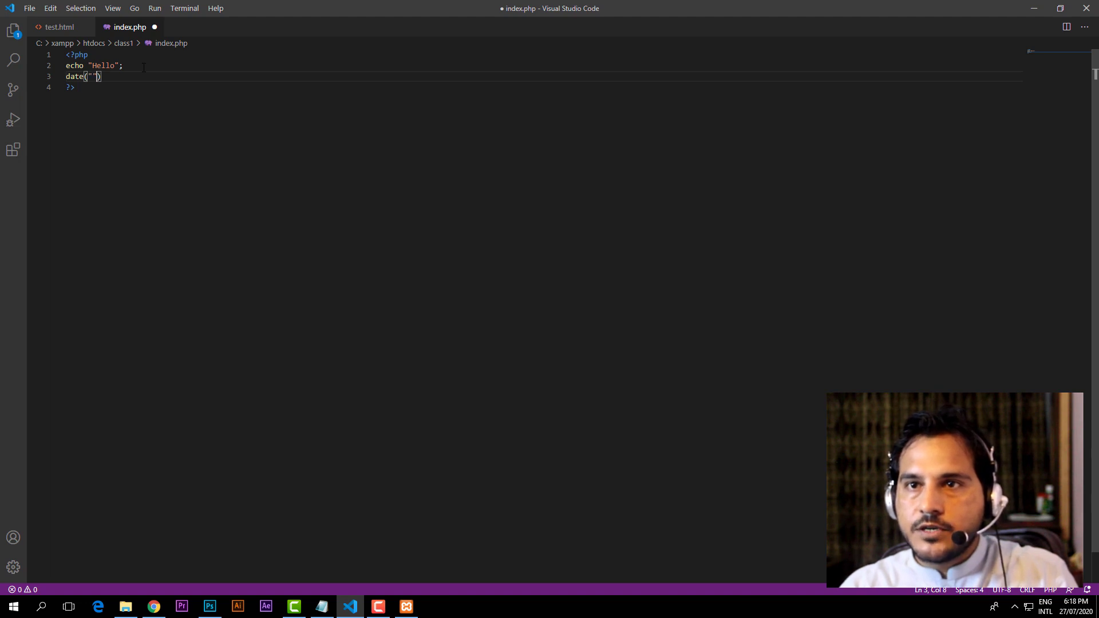
type("d m Y")
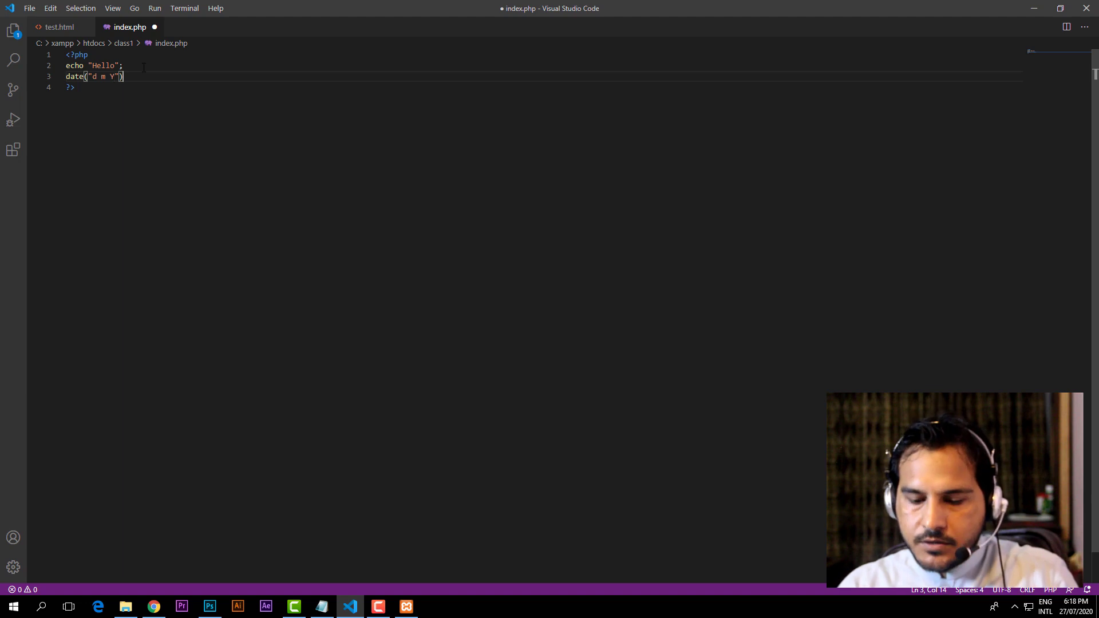
type(";")
- Delete the echo "Hello" line, save index.php and reload the class1 page in Chrome
key("Up")
key("shift+Home")
key("Delete")
key("Delete")
key("ctrl+s")
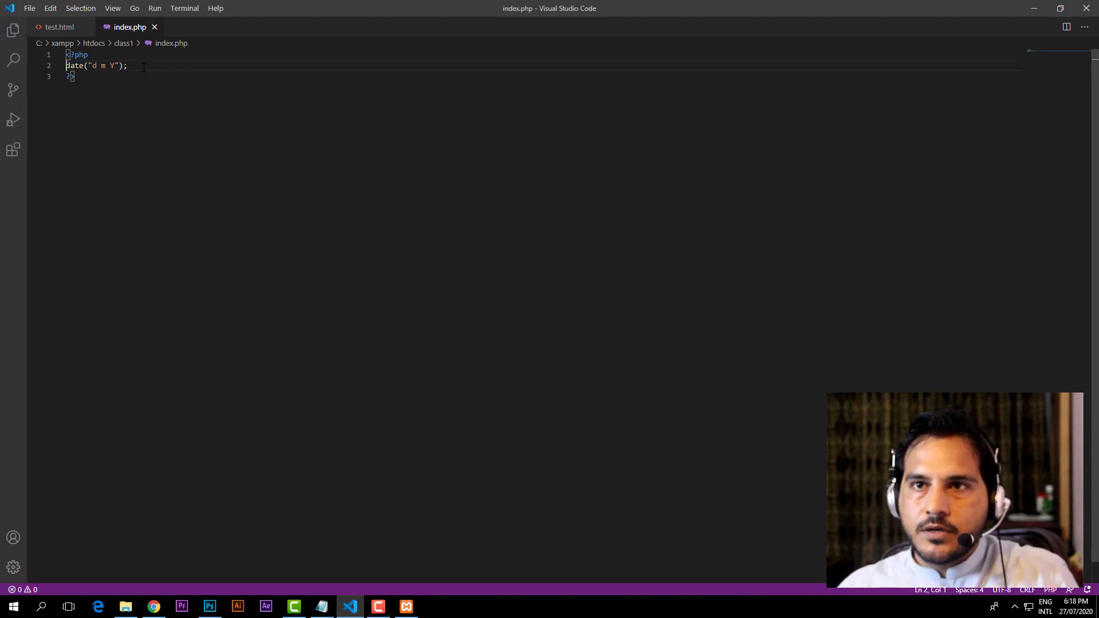
key("alt+Tab")
left_click(49, 30)
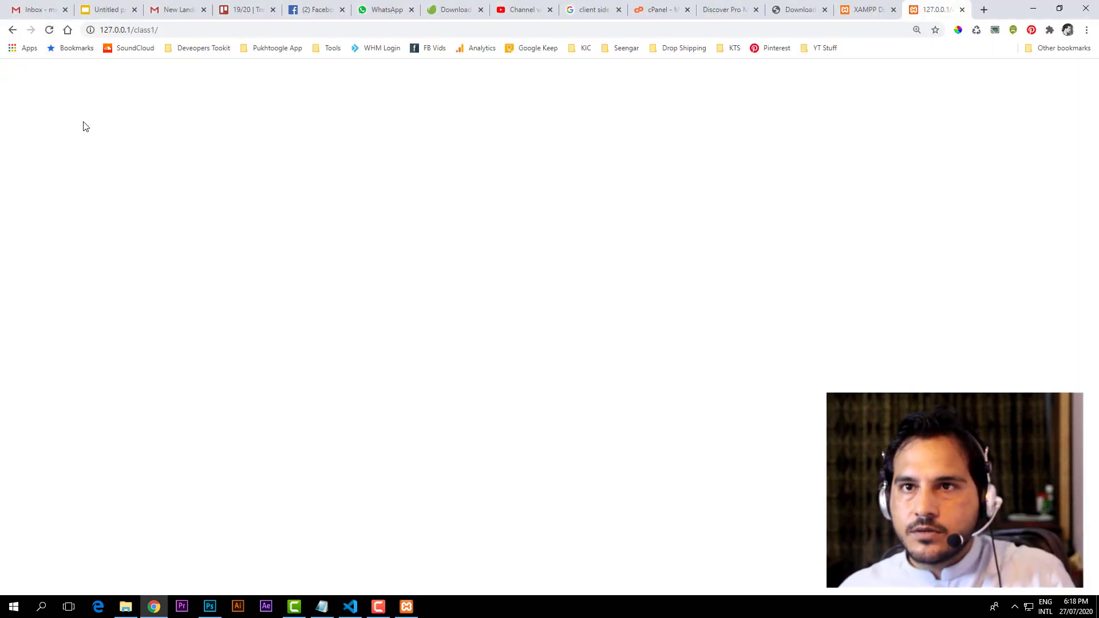
- Switch to Visual Studio Code, insert echo before date("d m Y"); in index.php and save the file
left_click(329, 606)
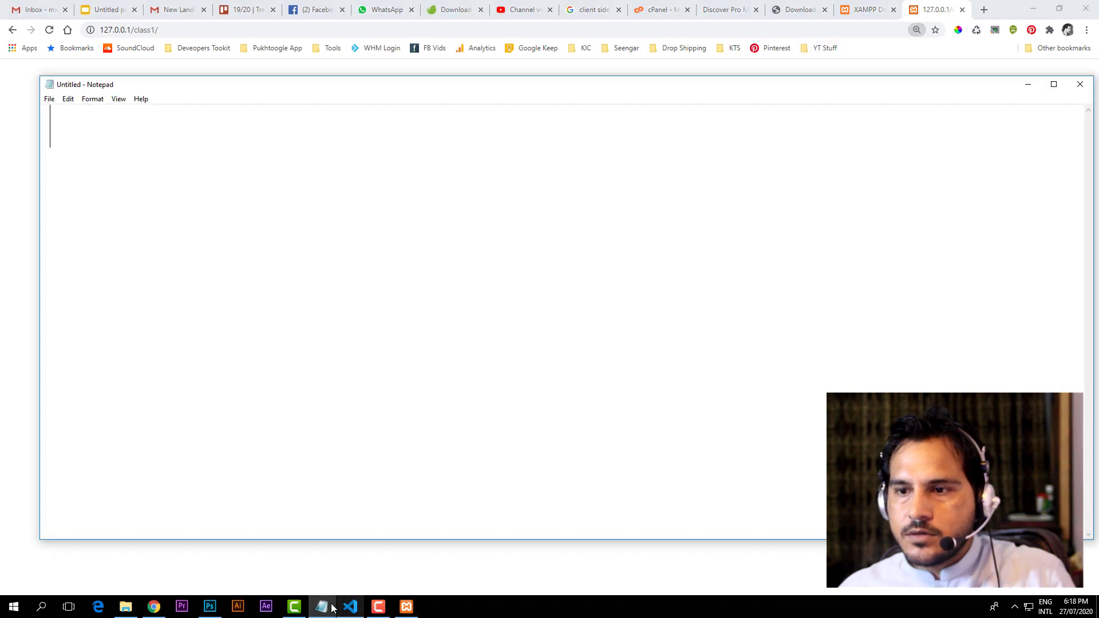
left_click(332, 608)
left_click(350, 607)
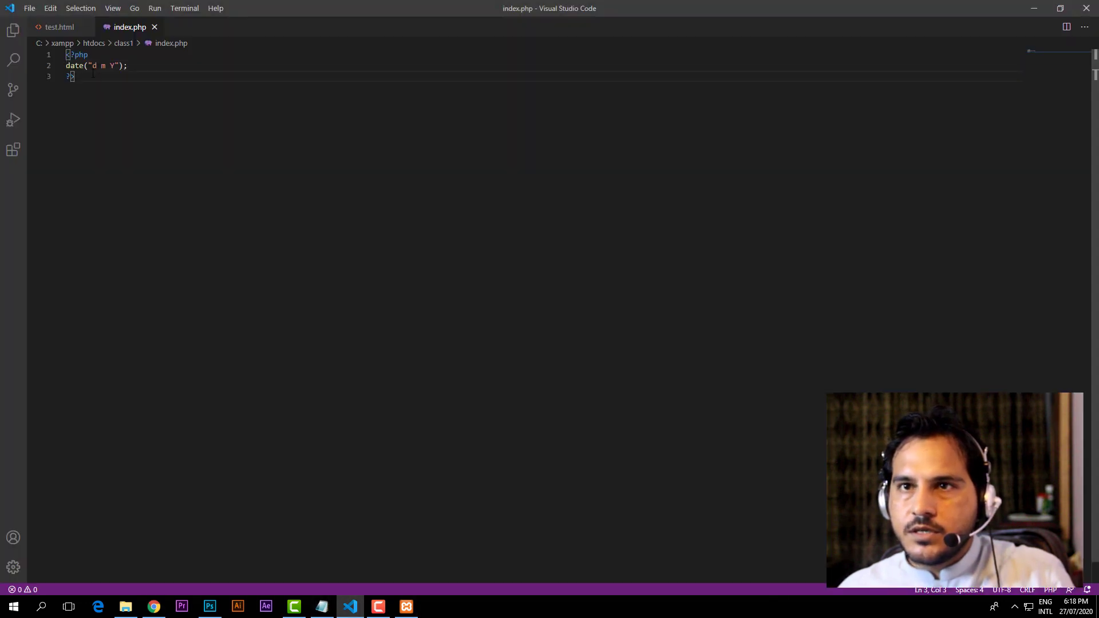
key("Up")
key("Home")
type("echo")
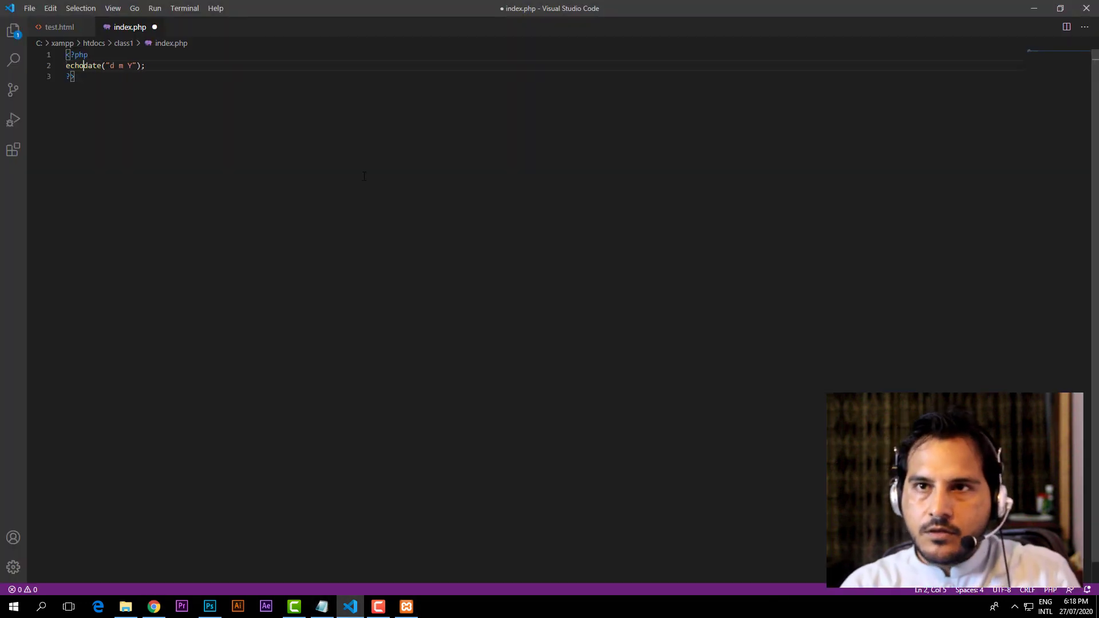
- Switch to Chrome, reload the class1 page and check the day, month and year in the date output
key("alt+Tab")
left_click(49, 30)
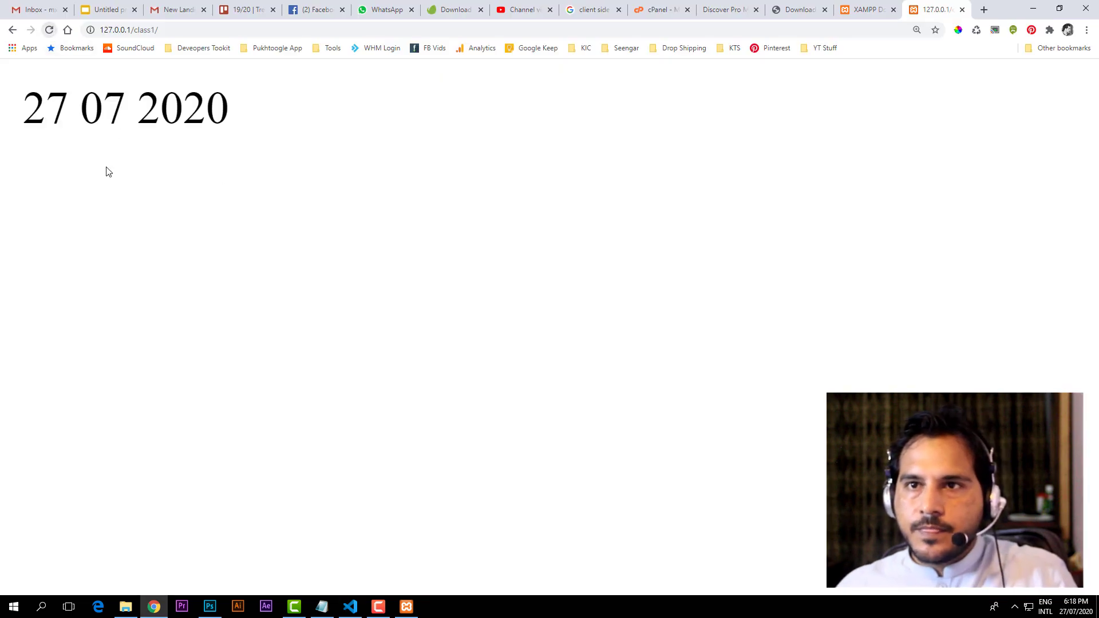
left_click_drag(24, 111, 80, 112)
left_click_drag(104, 112, 159, 112)
left_click_drag(185, 111, 206, 113)
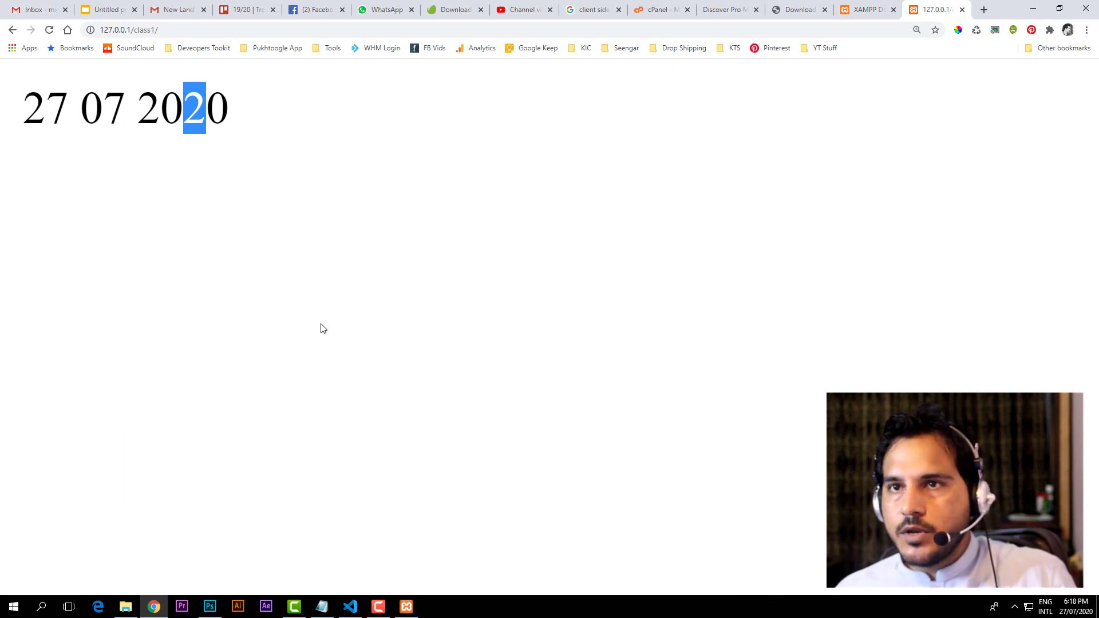
- Go back to the XAMPP dashboard, reset the page zoom to default and open phpMyAdmin
left_click(12, 30)
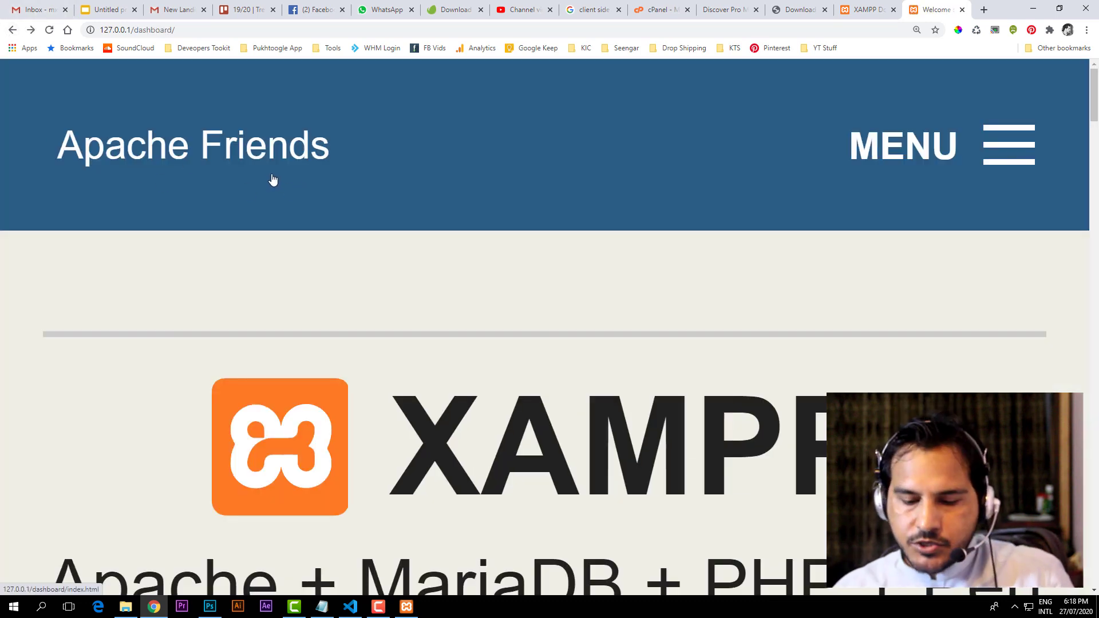
key("ctrl+0")
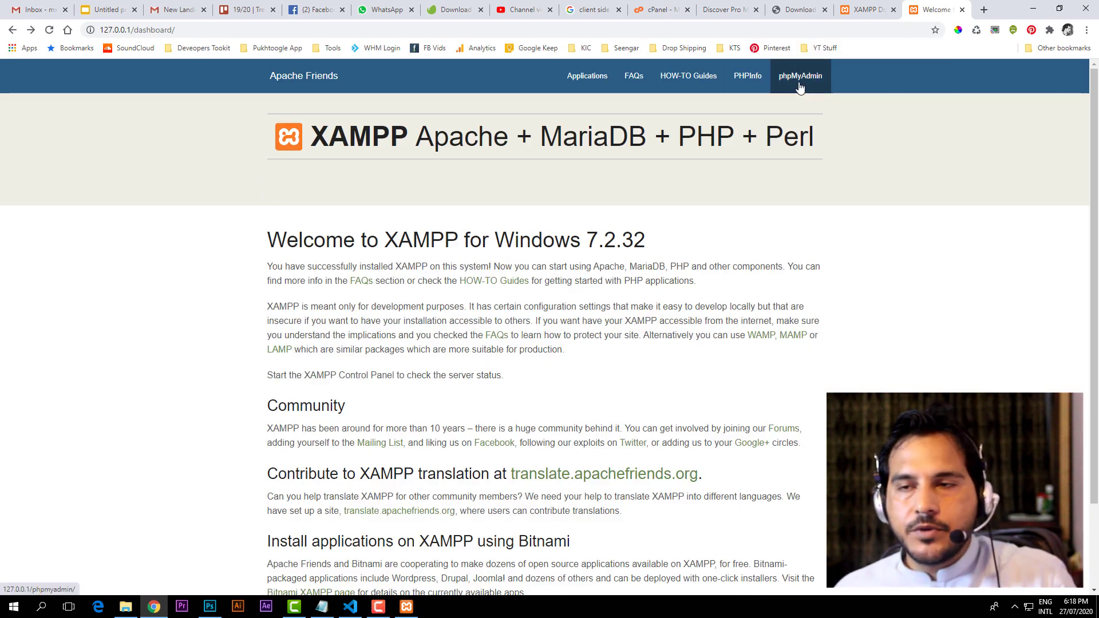
left_click(800, 85)
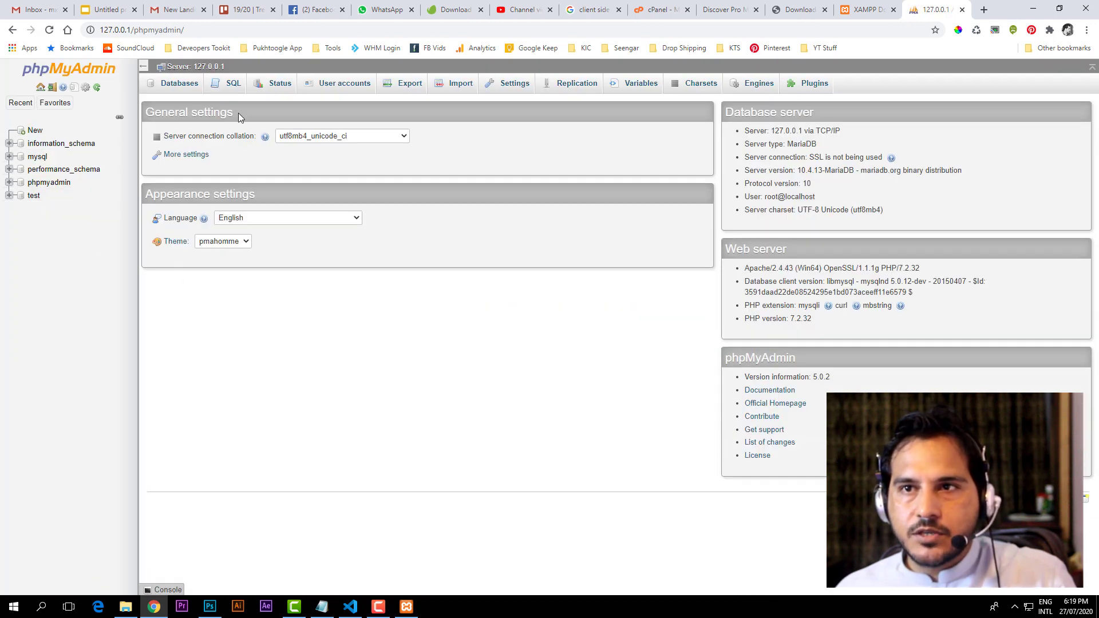
- Create a new database named testing with the utf8mb4_general_ci collation in phpMyAdmin
left_click(179, 86)
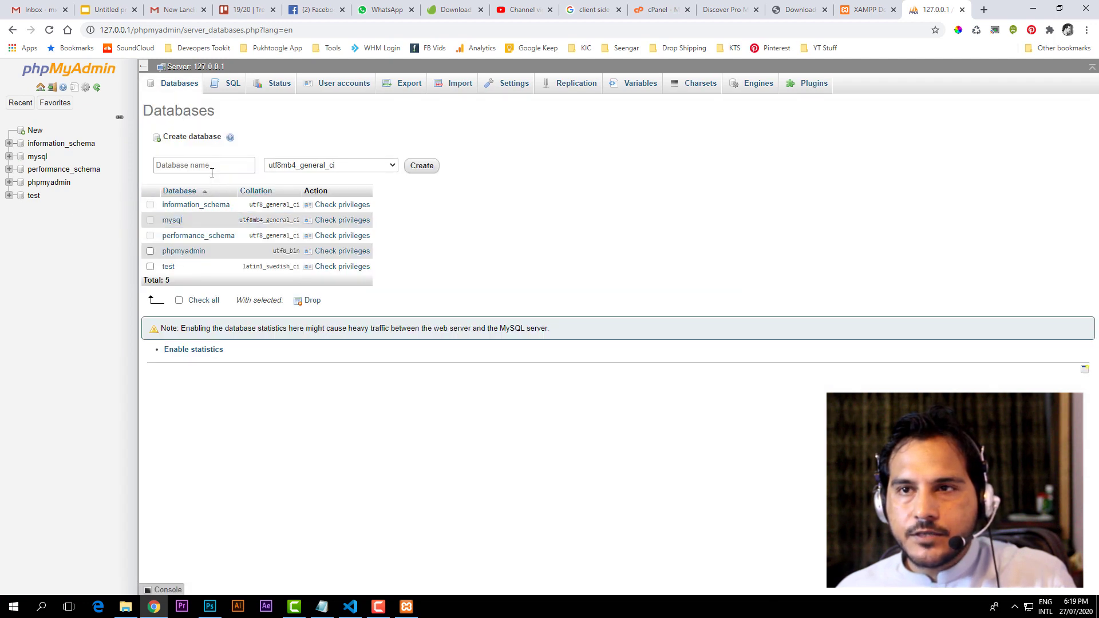
left_click(208, 166)
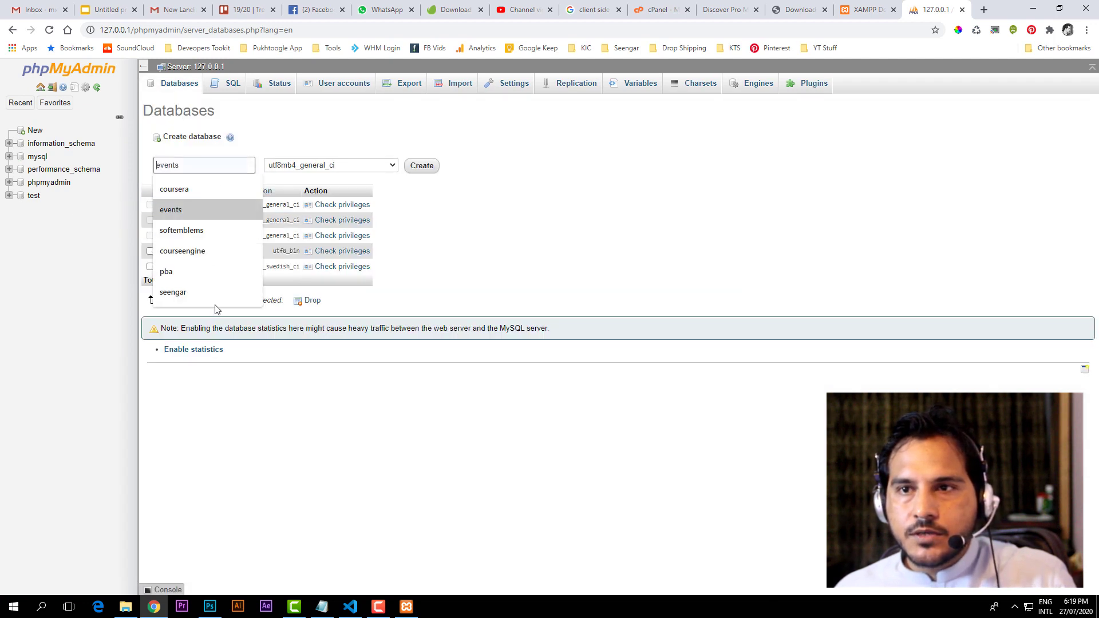
left_click(549, 230)
left_click(201, 163)
left_click(201, 164)
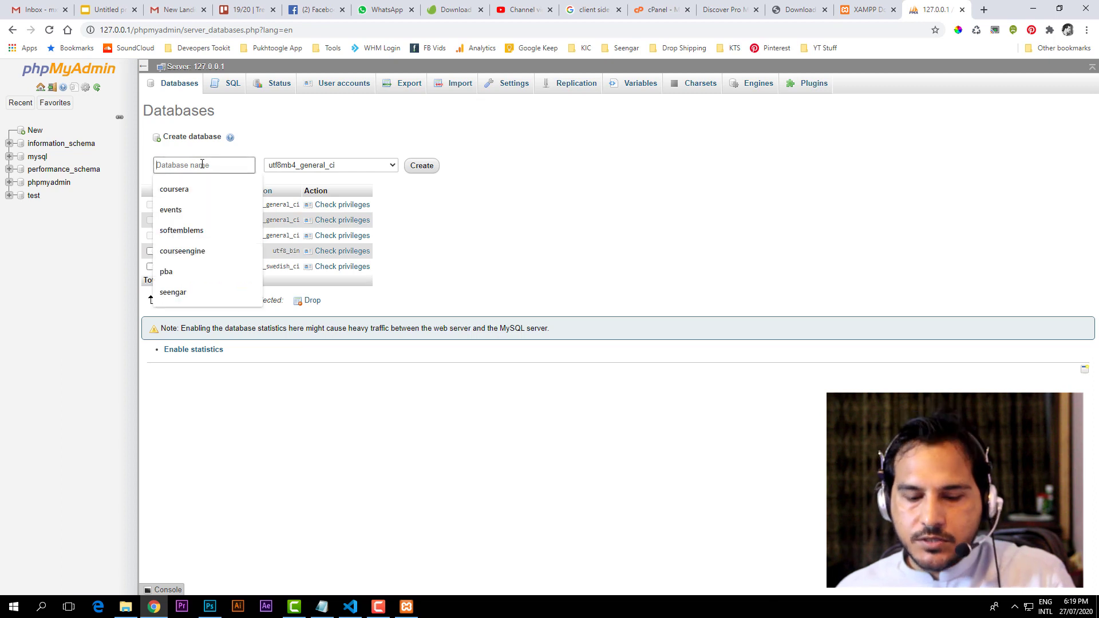
type("testing")
key("Return")
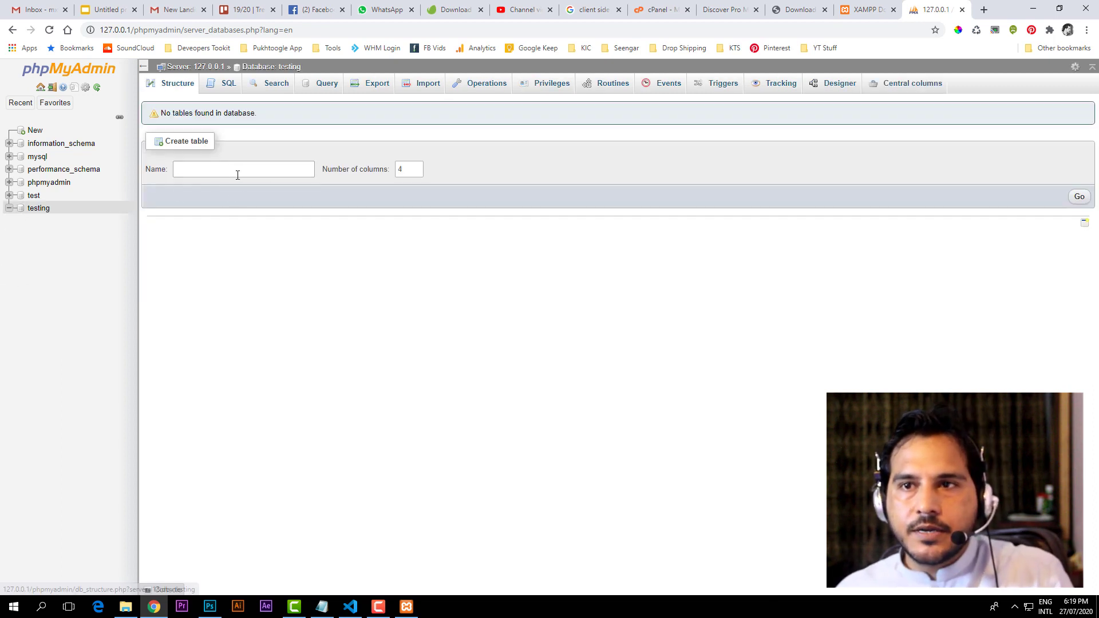
left_click(236, 171)
left_click(417, 270)
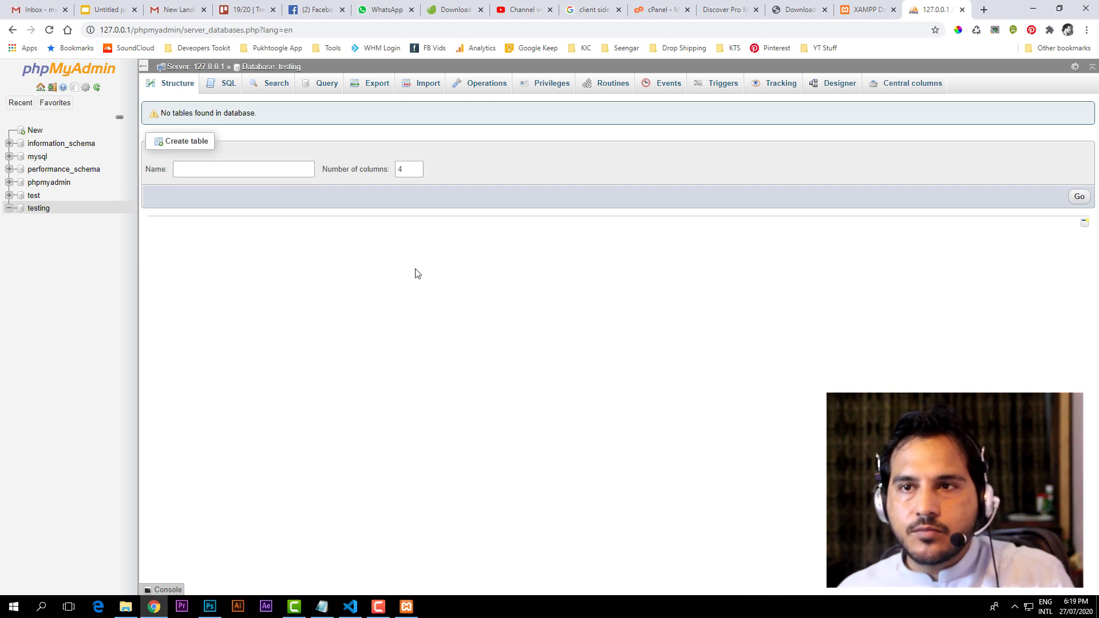